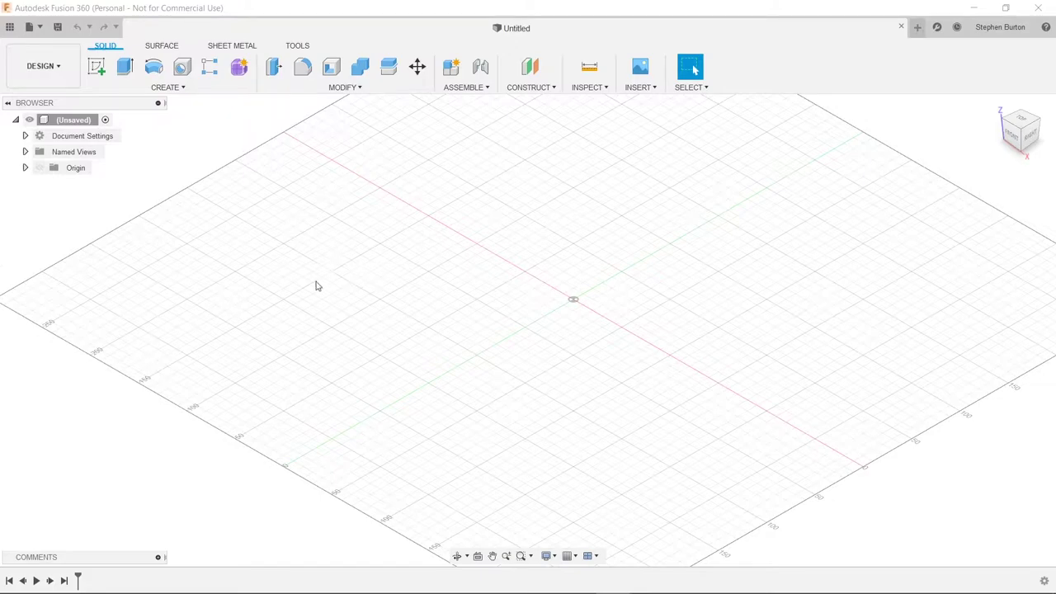
Step: Rename the design to 'Drawing'
{"action": "double_click", "coordinate": [58, 121]}
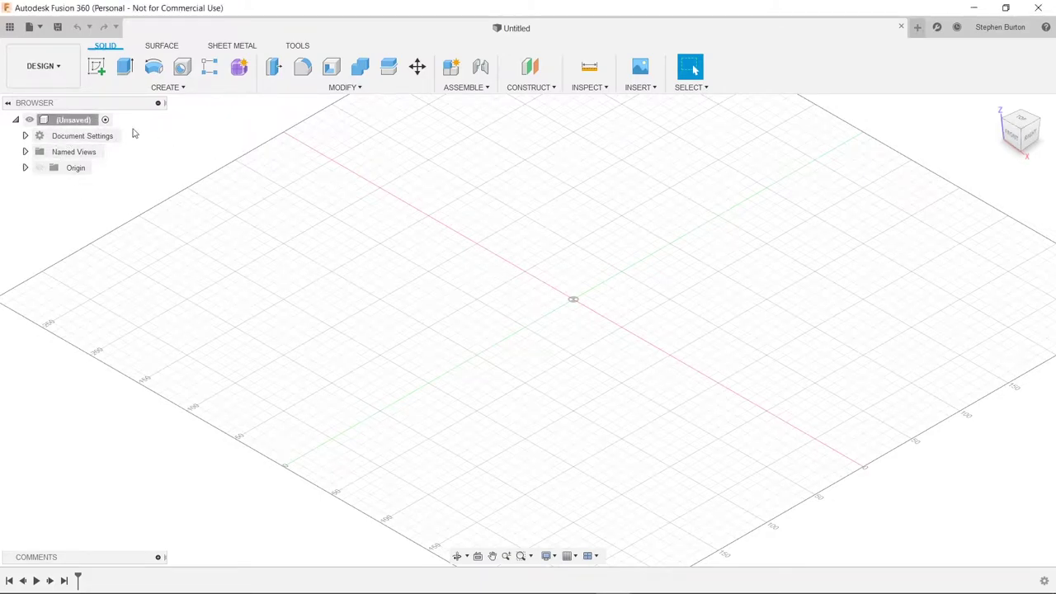
{"action": "type", "text": "Drawing"}
{"action": "key", "text": "Return"}
Step: Expand Document Settings to show mm units, briefly opening and closing Named Views and Origin
{"action": "left_click", "coordinate": [25, 135]}
{"action": "left_click", "coordinate": [25, 168]}
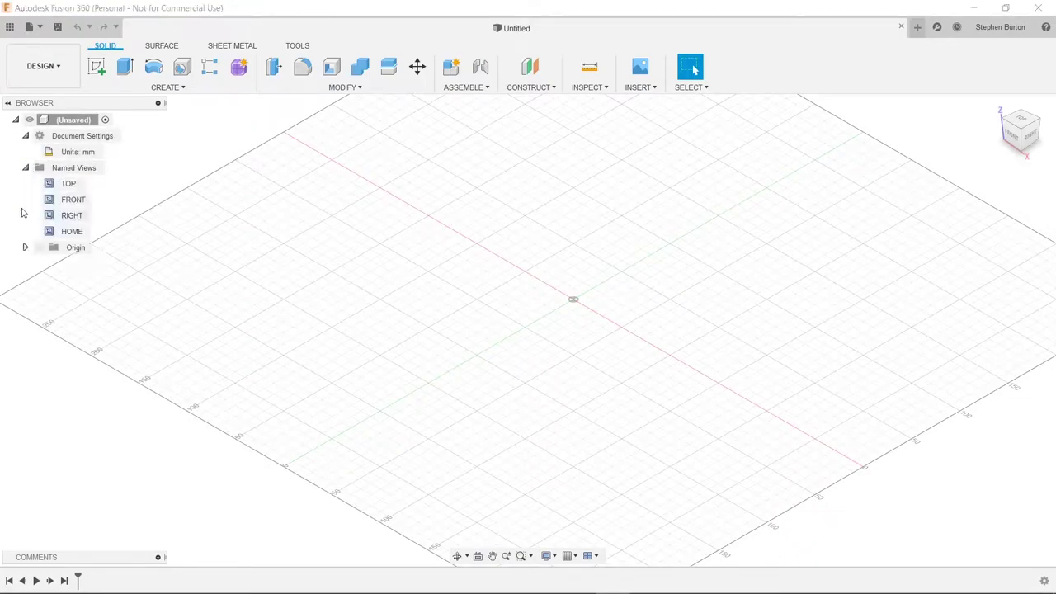
{"action": "left_click", "coordinate": [25, 247]}
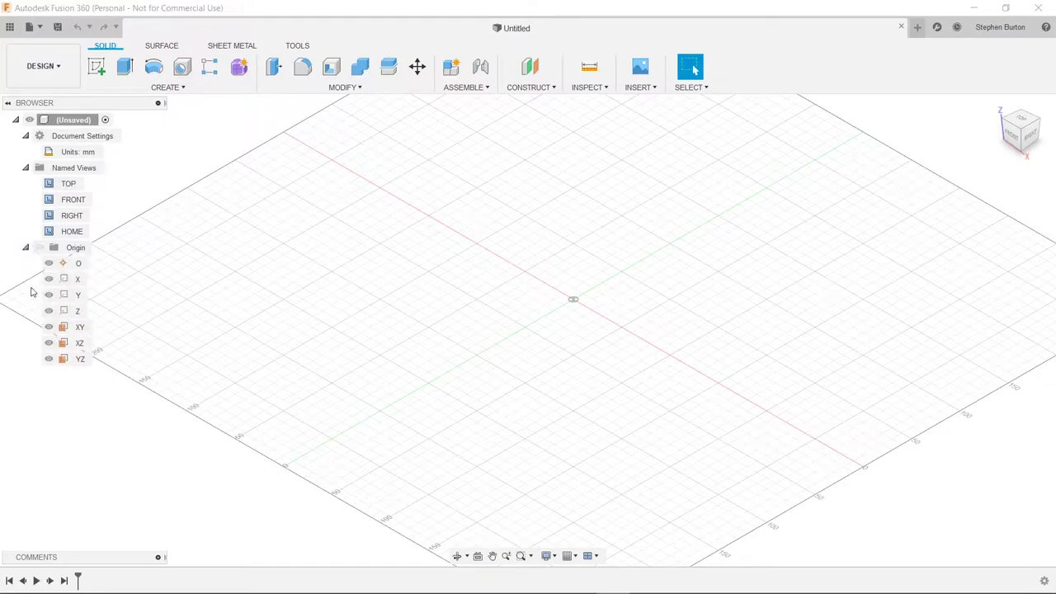
{"action": "left_click", "coordinate": [25, 247]}
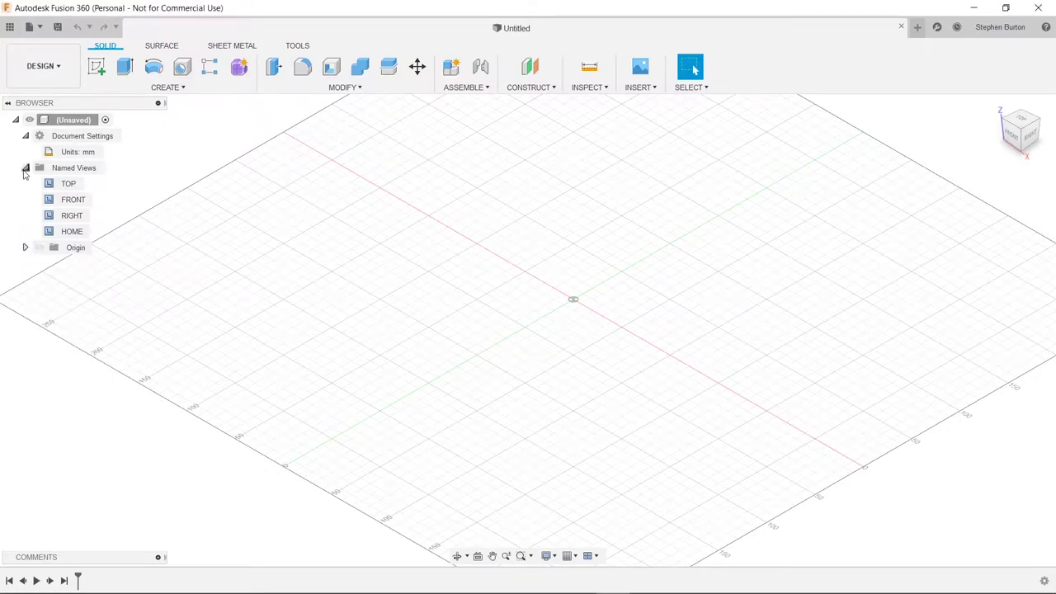
{"action": "left_click", "coordinate": [25, 167]}
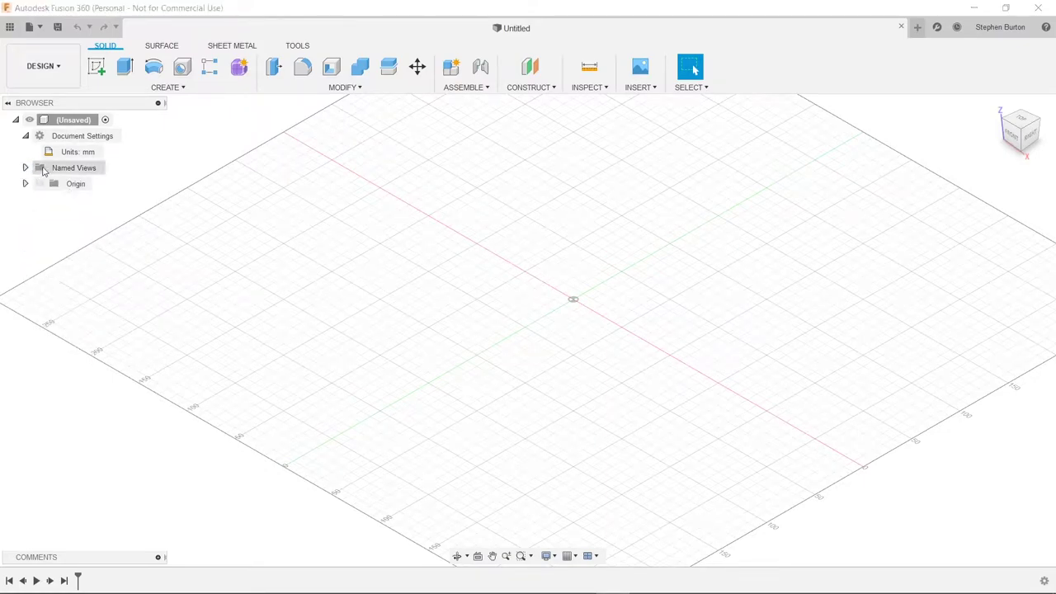
{"action": "left_click", "coordinate": [109, 152]}
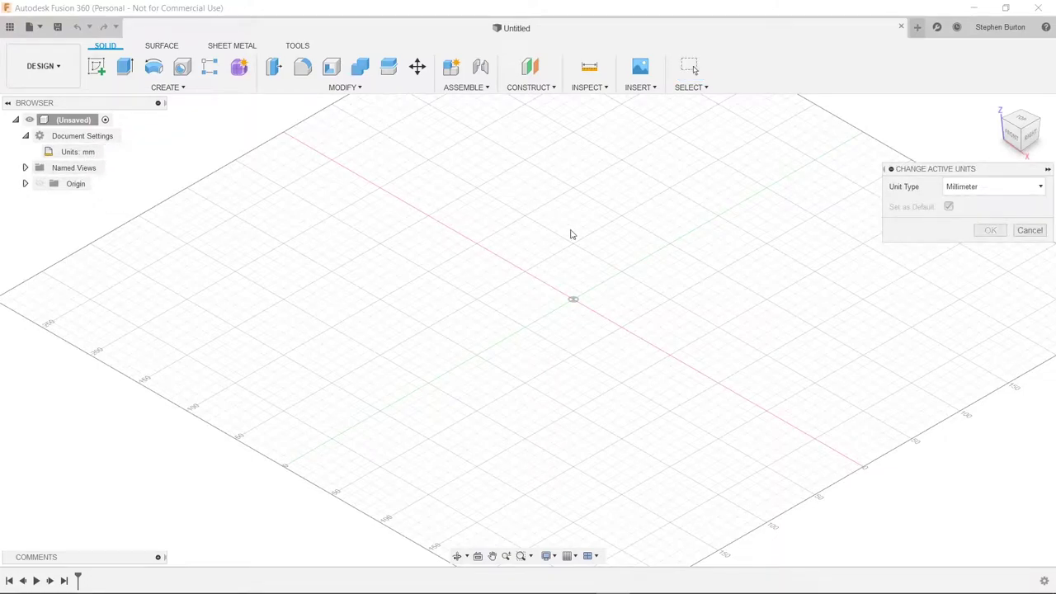
{"action": "left_click_drag", "start_coordinate": [930, 169], "coordinate": [651, 181]}
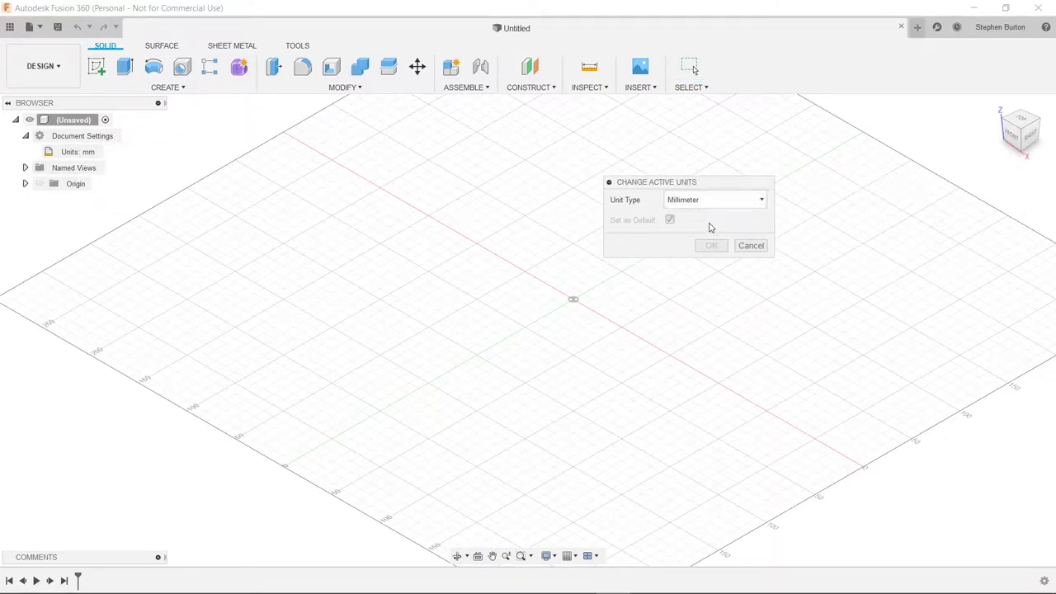
{"action": "left_click", "coordinate": [708, 205]}
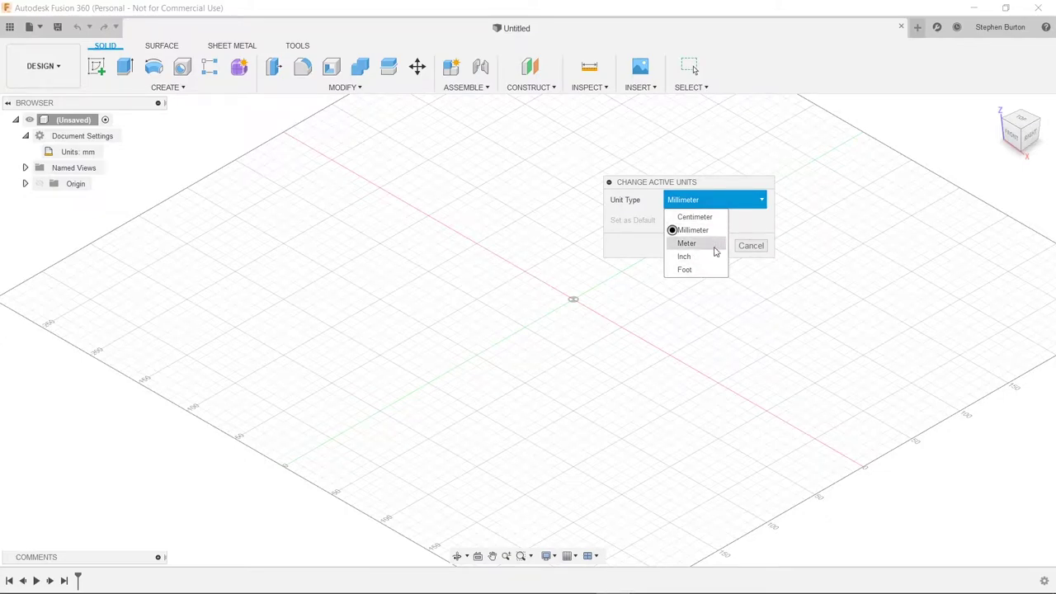
{"action": "left_click", "coordinate": [760, 230]}
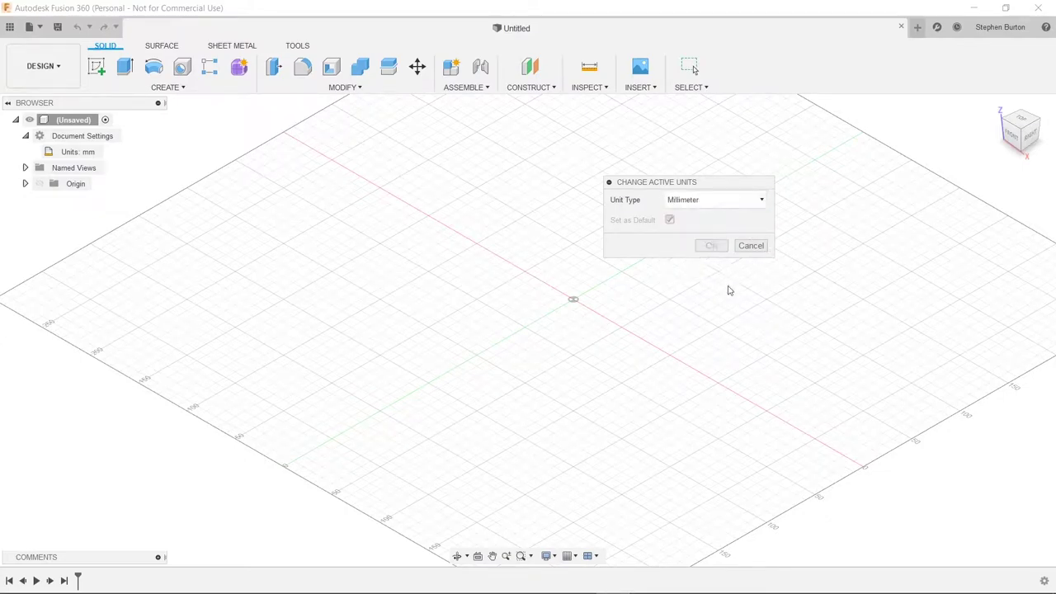
{"action": "left_click", "coordinate": [714, 200]}
{"action": "left_click", "coordinate": [717, 229]}
{"action": "left_click", "coordinate": [747, 246]}
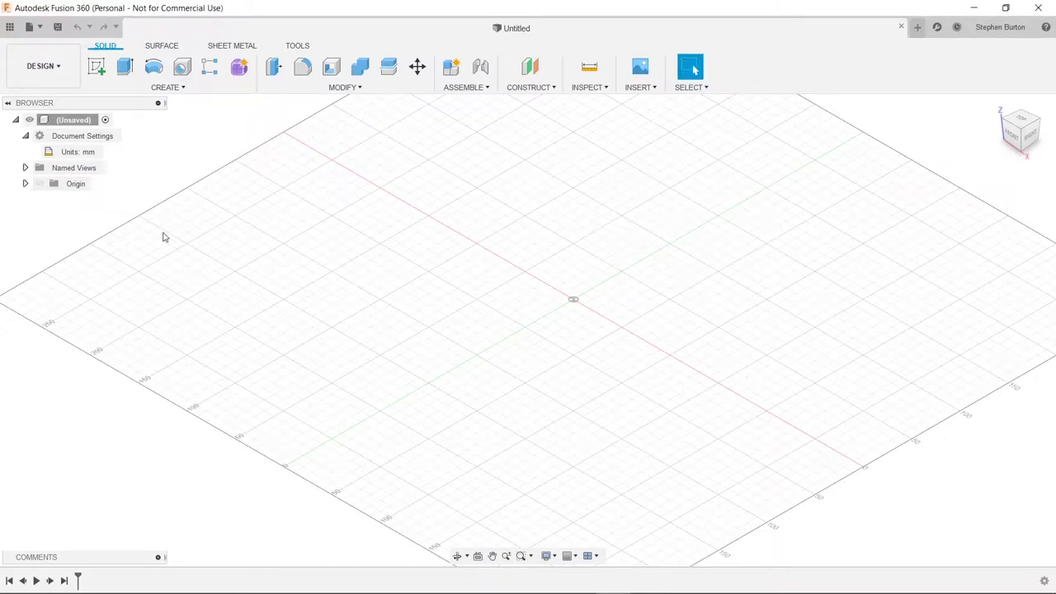
Step: Create Component1:1 from the design's right-click menu in the Browser
{"action": "right_click", "coordinate": [91, 138]}
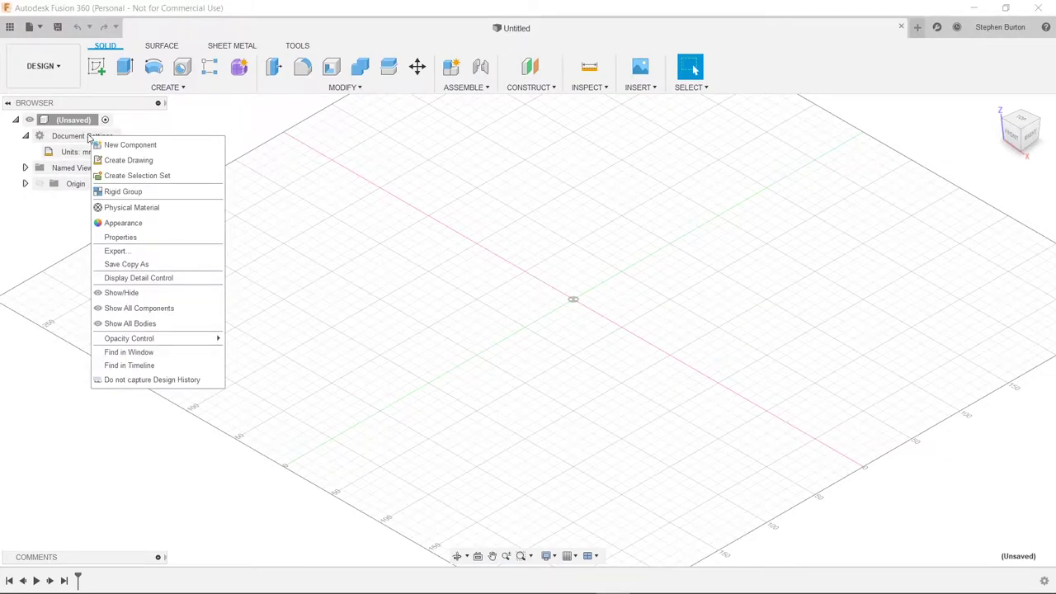
{"action": "left_click", "coordinate": [57, 142]}
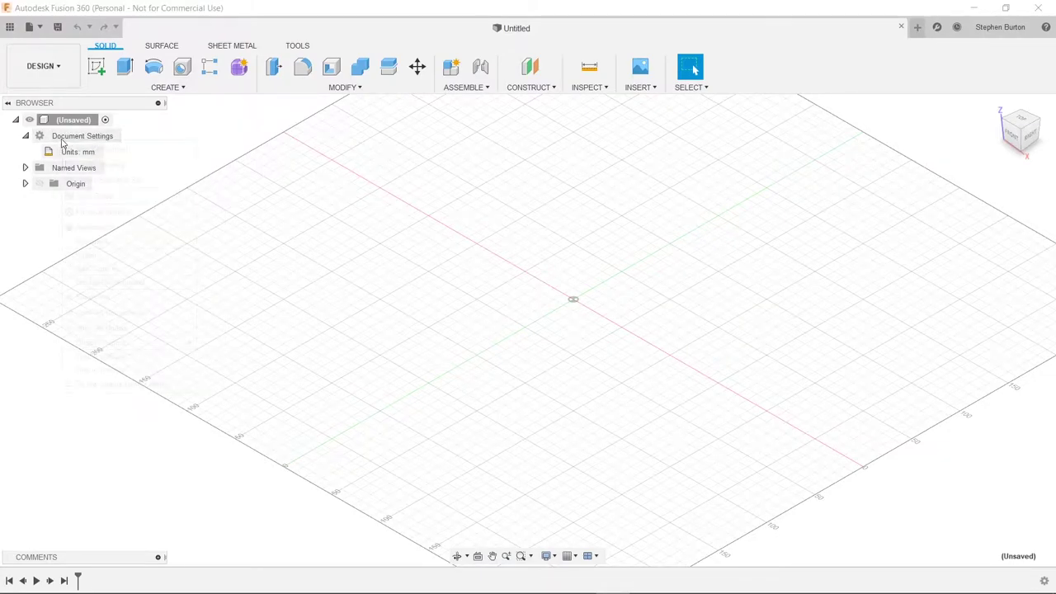
{"action": "right_click", "coordinate": [61, 142]}
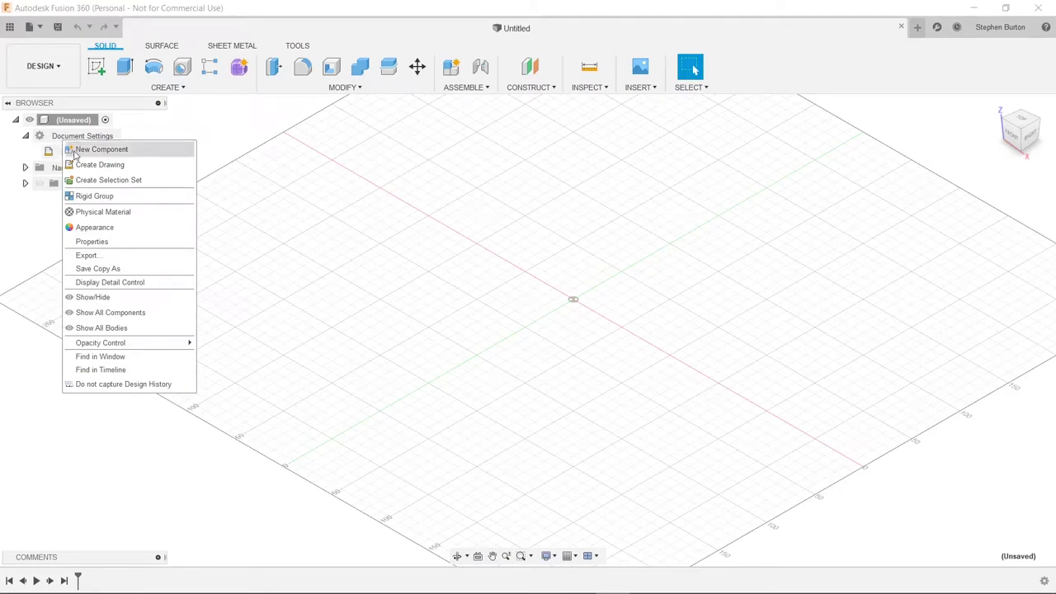
{"action": "left_click", "coordinate": [93, 150]}
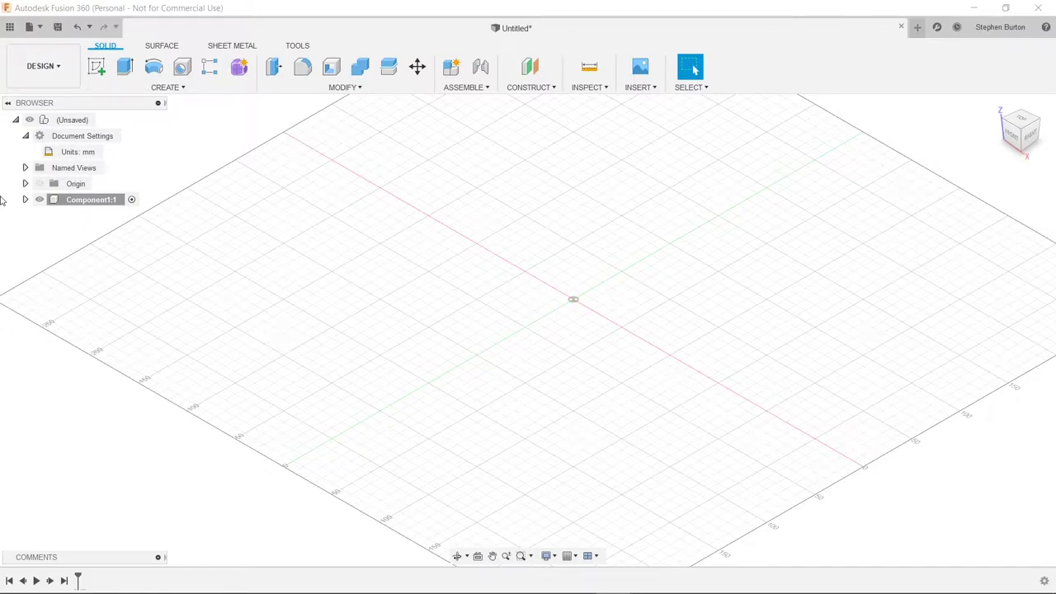
Step: Expand Component1:1 to inspect its Origin folder, then collapse the Origin again
{"action": "left_click", "coordinate": [25, 200]}
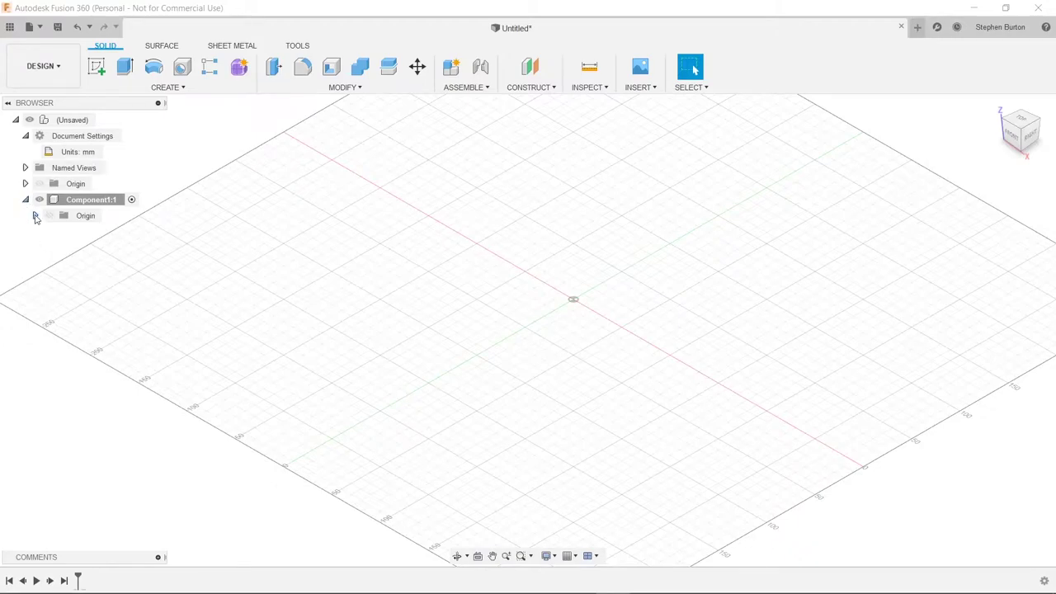
{"action": "left_click", "coordinate": [35, 215]}
{"action": "left_click", "coordinate": [82, 217]}
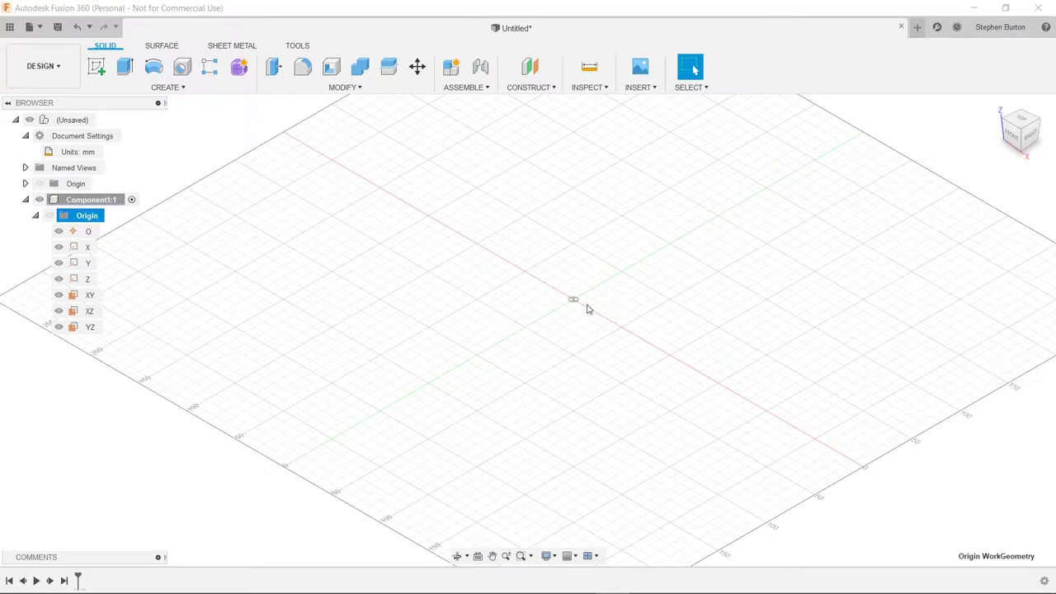
{"action": "left_click", "coordinate": [553, 308]}
{"action": "middle_click_drag", "start_coordinate": [603, 313], "coordinate": [580, 318]}
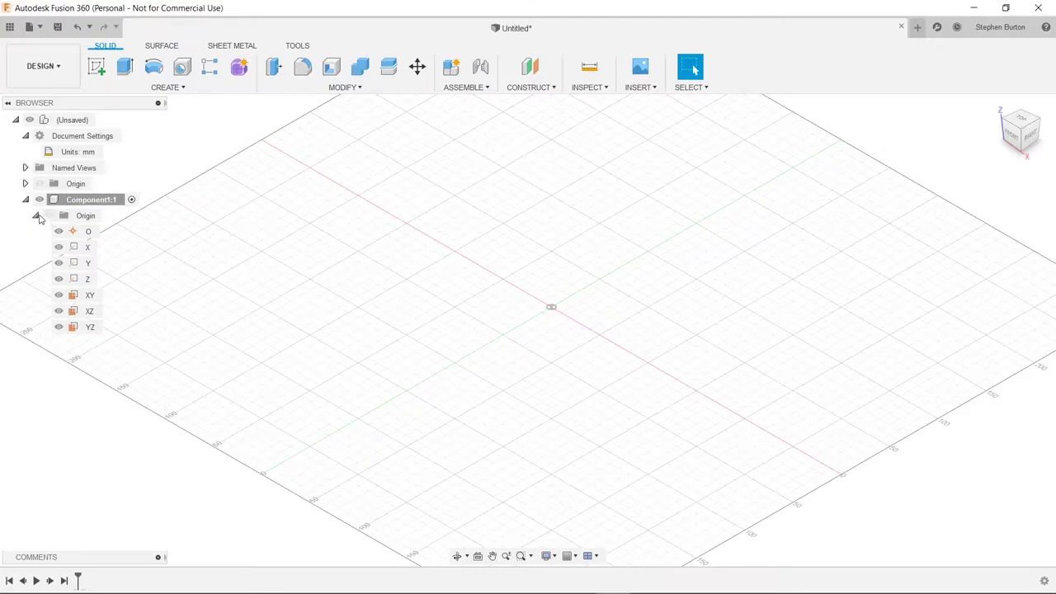
{"action": "left_click", "coordinate": [34, 215]}
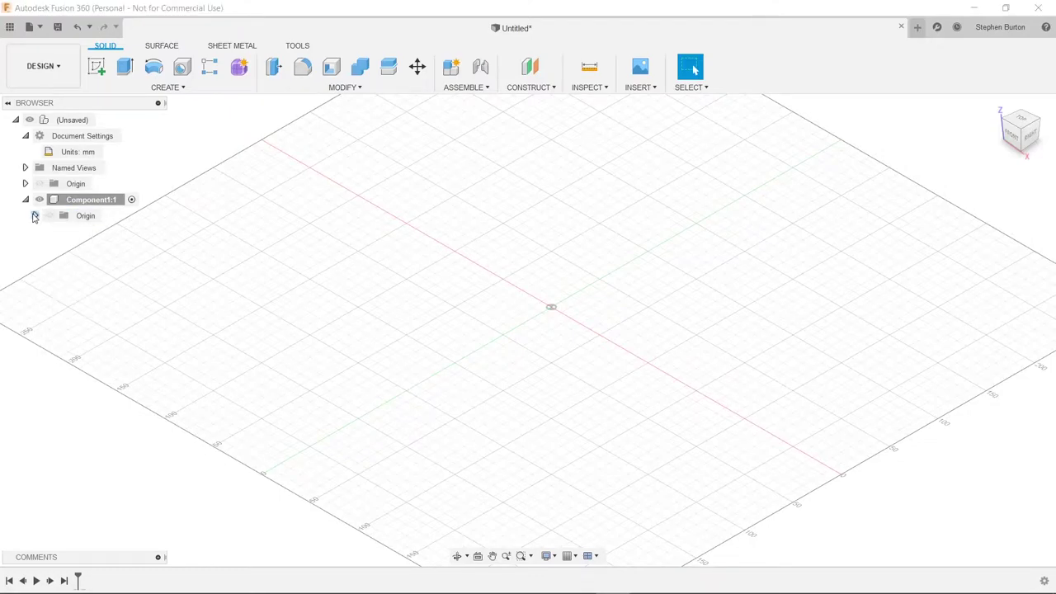
Step: Make Component1:1 the active component and clear the selection
{"action": "left_click", "coordinate": [131, 200]}
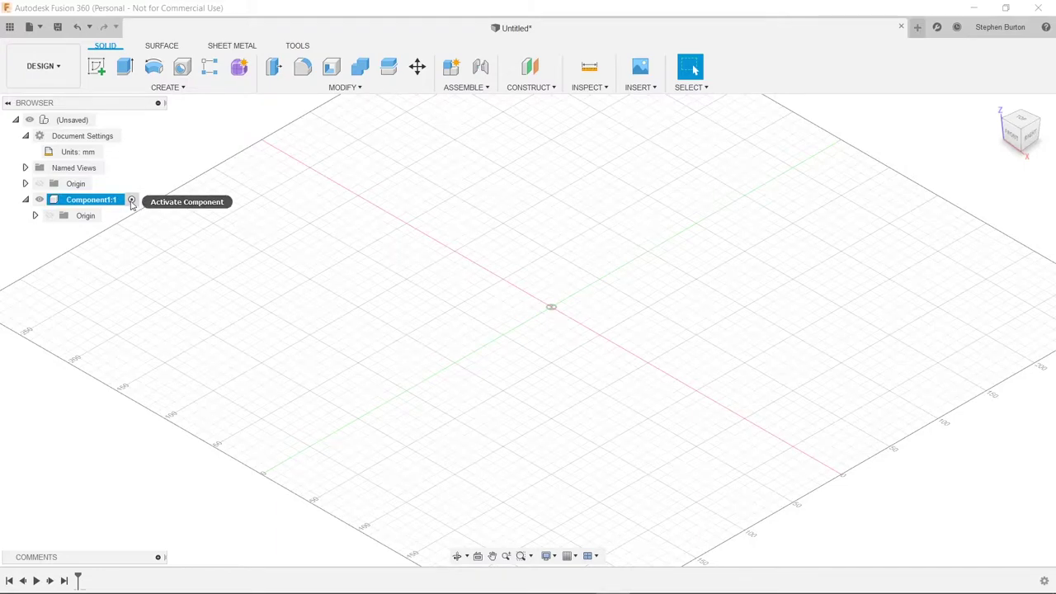
{"action": "left_click", "coordinate": [131, 200]}
{"action": "left_click", "coordinate": [132, 200]}
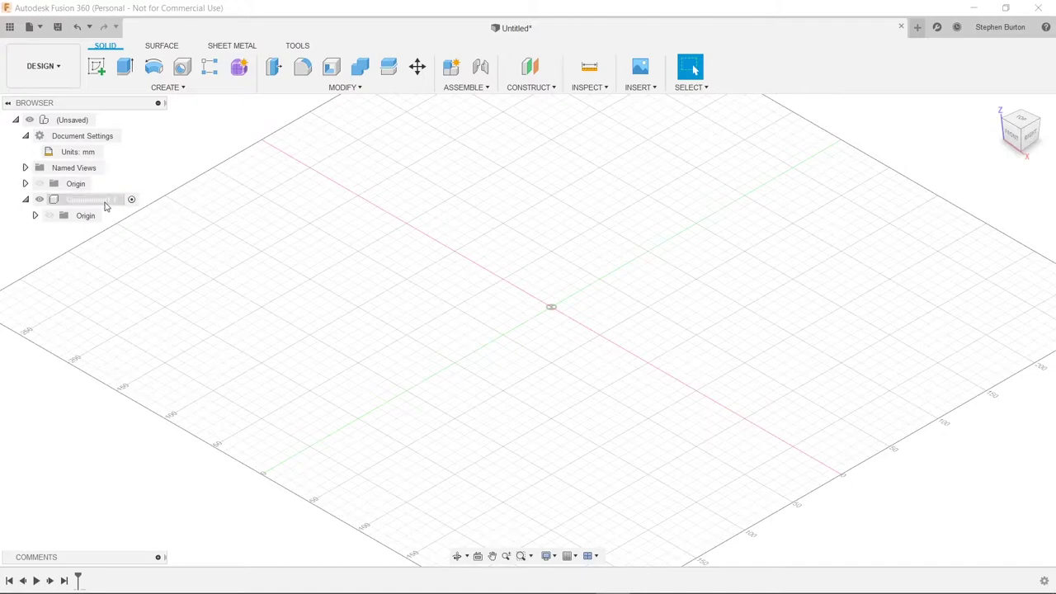
{"action": "right_click", "coordinate": [105, 204]}
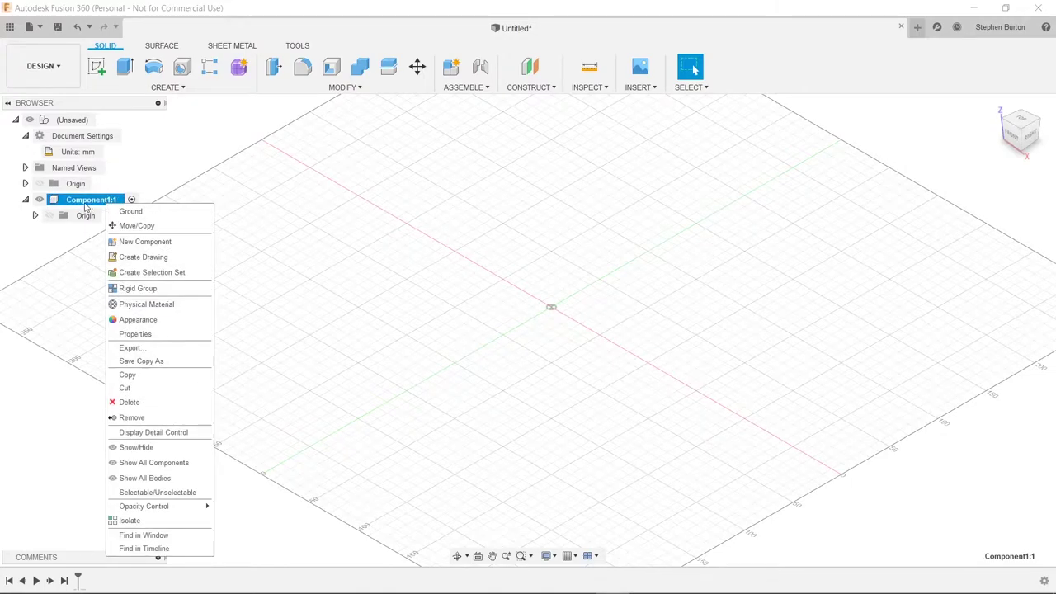
{"action": "left_click", "coordinate": [485, 259]}
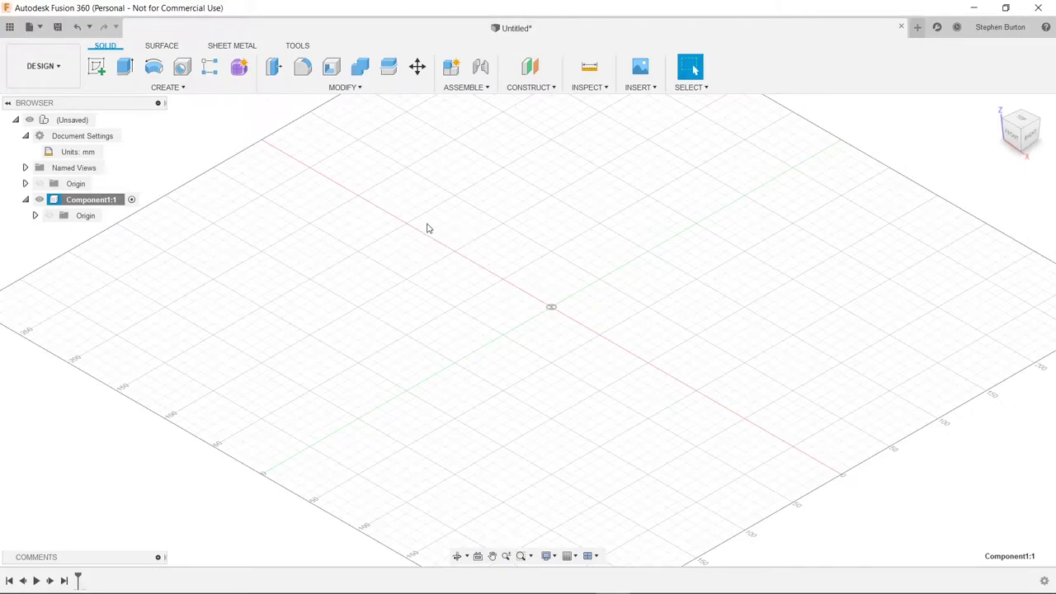
{"action": "left_click", "coordinate": [443, 341]}
Step: Search 'rect' in the command shortcuts, close the search, and open the CREATE dropdown
{"action": "key", "text": "s"}
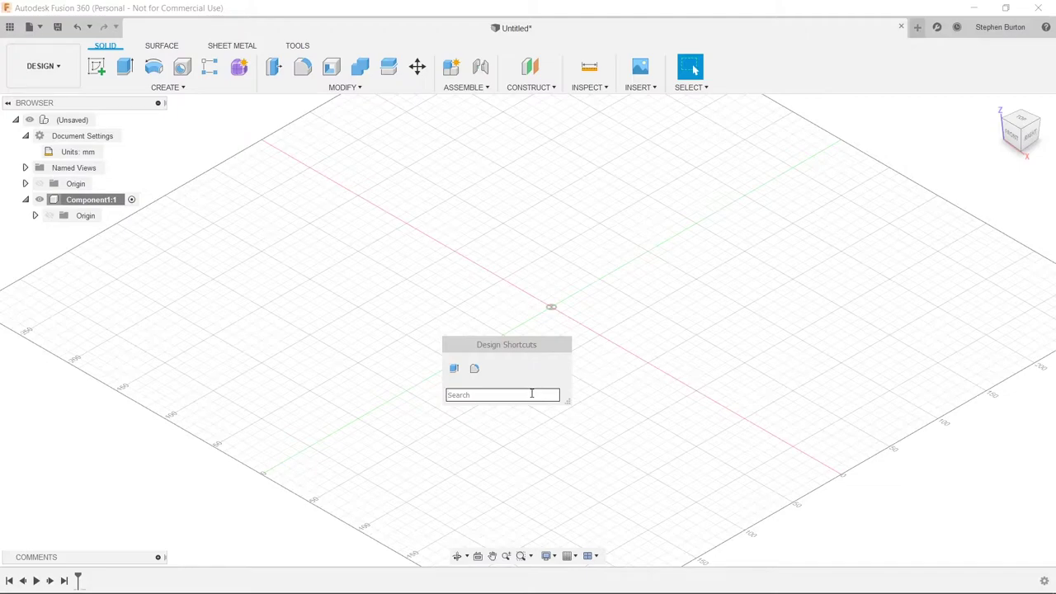
{"action": "type", "text": "rect"}
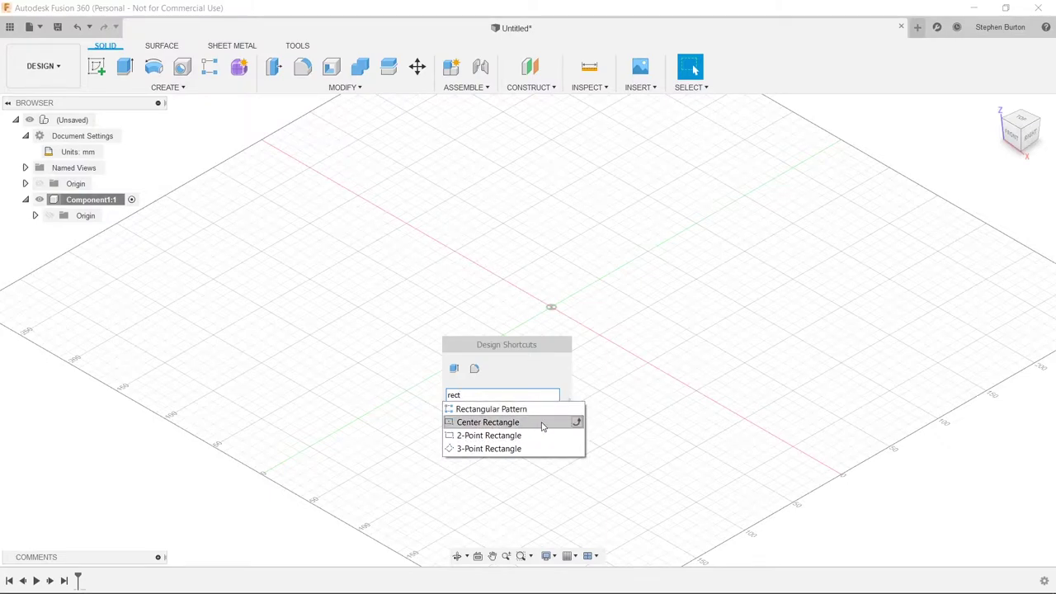
{"action": "left_click_drag", "start_coordinate": [447, 346], "coordinate": [487, 364]}
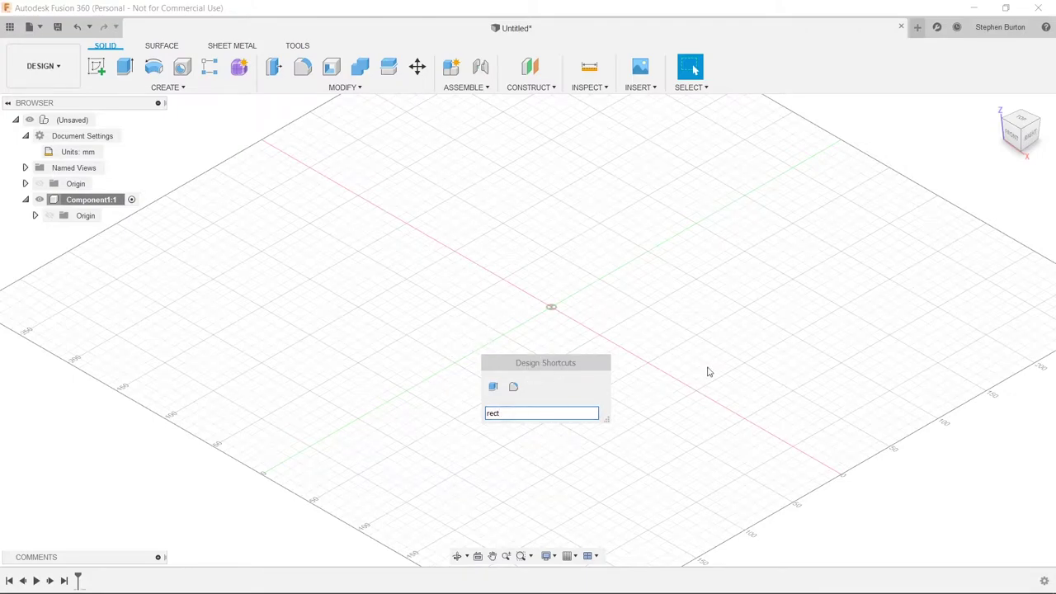
{"action": "key", "text": "Escape"}
{"action": "left_click", "coordinate": [168, 88]}
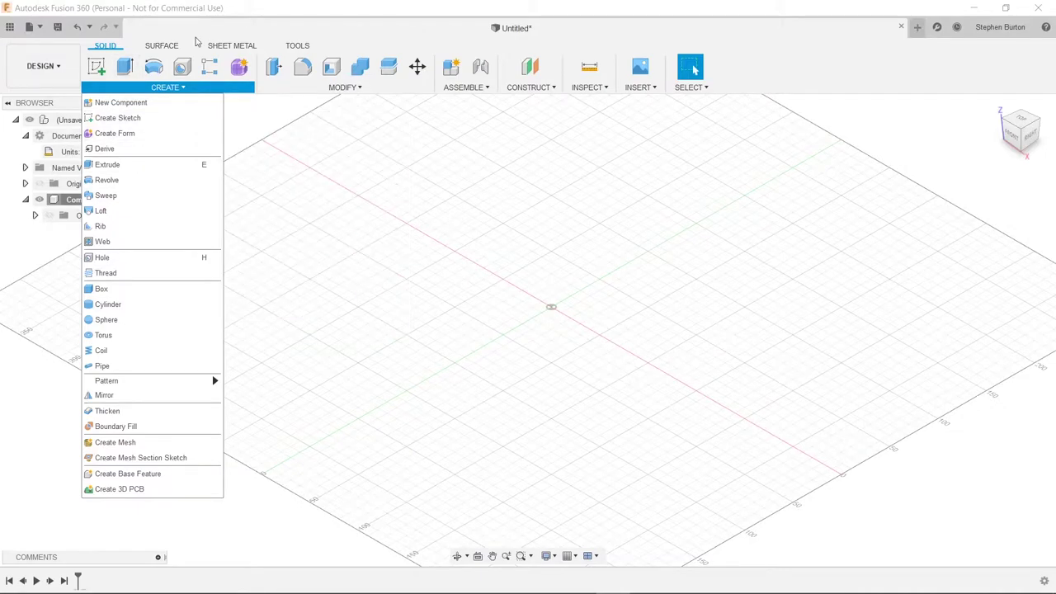
Step: Create a sketch on Component1:1's XY origin plane
{"action": "left_click", "coordinate": [140, 120]}
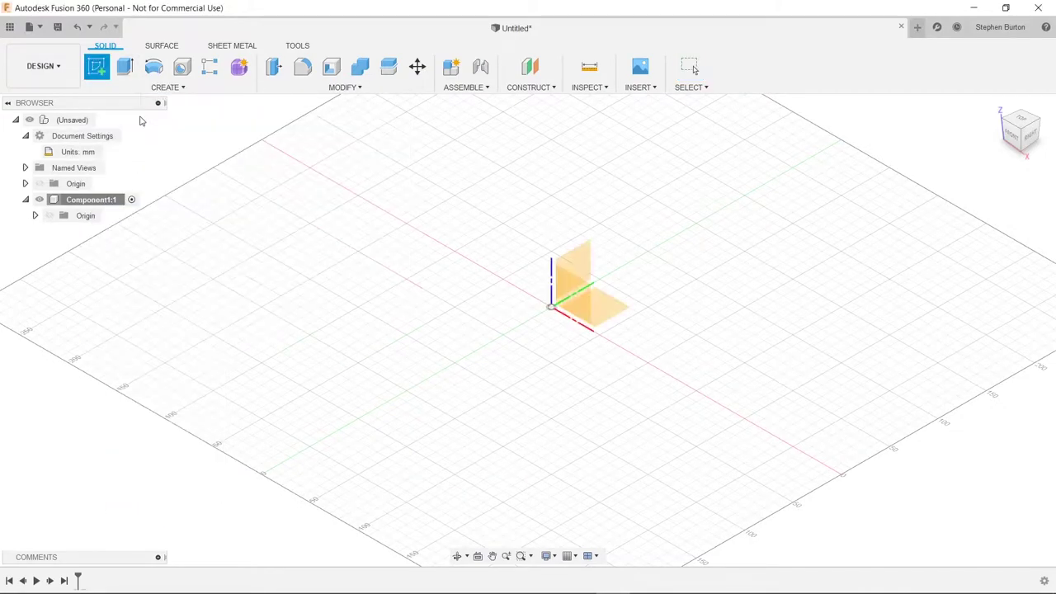
{"action": "left_click", "coordinate": [570, 309]}
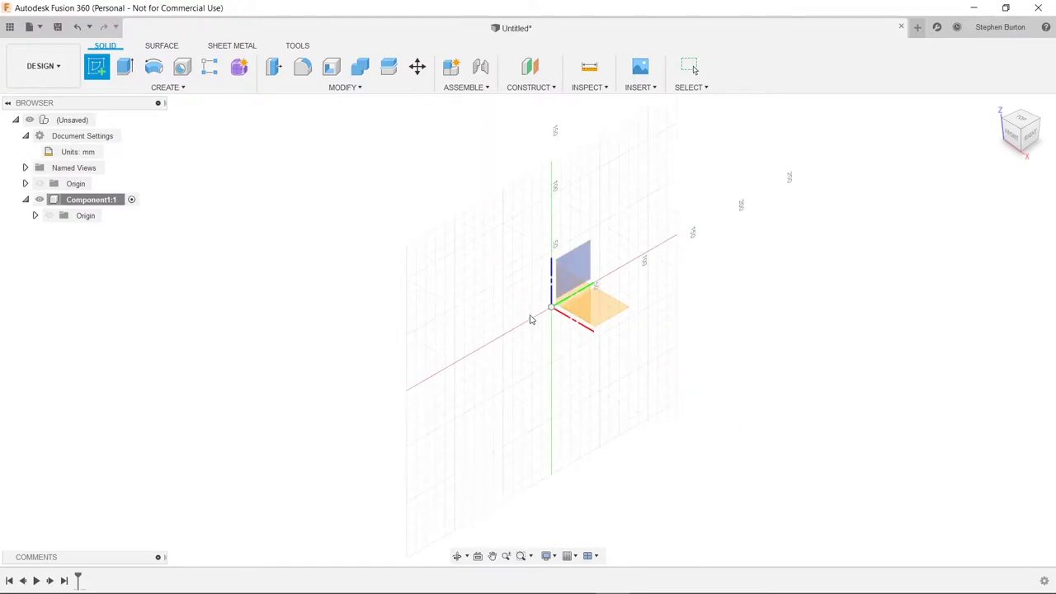
{"action": "middle_click_drag", "start_coordinate": [580, 279], "coordinate": [552, 279]}
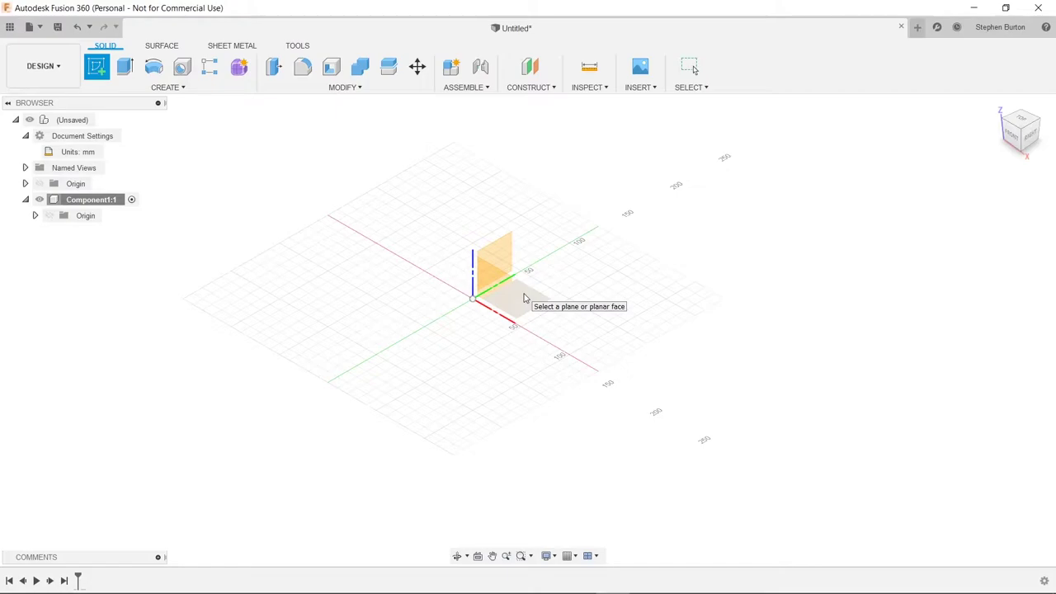
{"action": "left_click", "coordinate": [523, 298]}
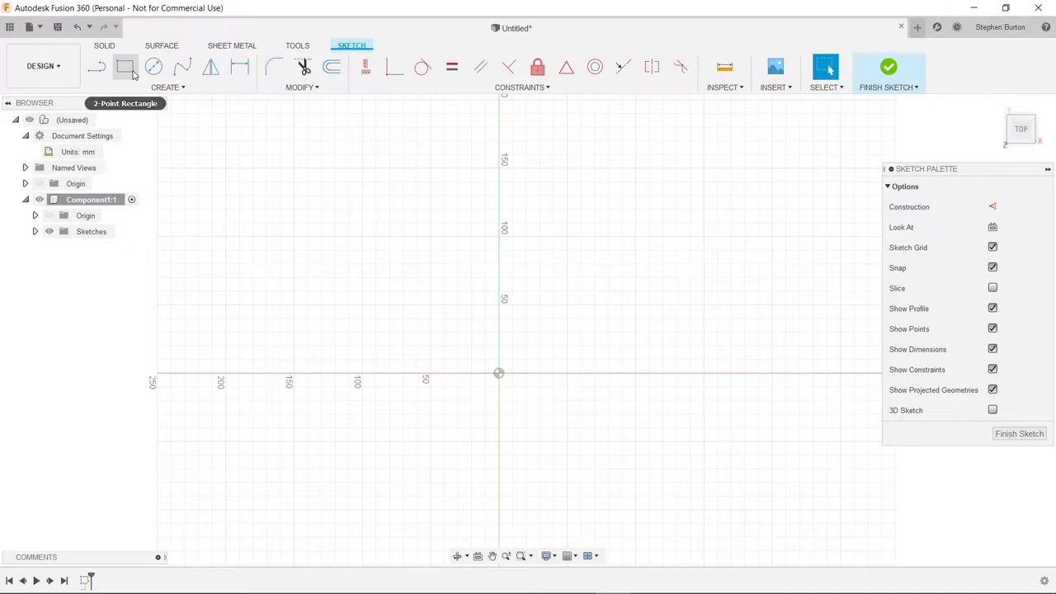
Step: Search 'rect' in the sketch shortcuts and try Center Rectangle, cancelling the trial rectangle
{"action": "left_click", "coordinate": [184, 88]}
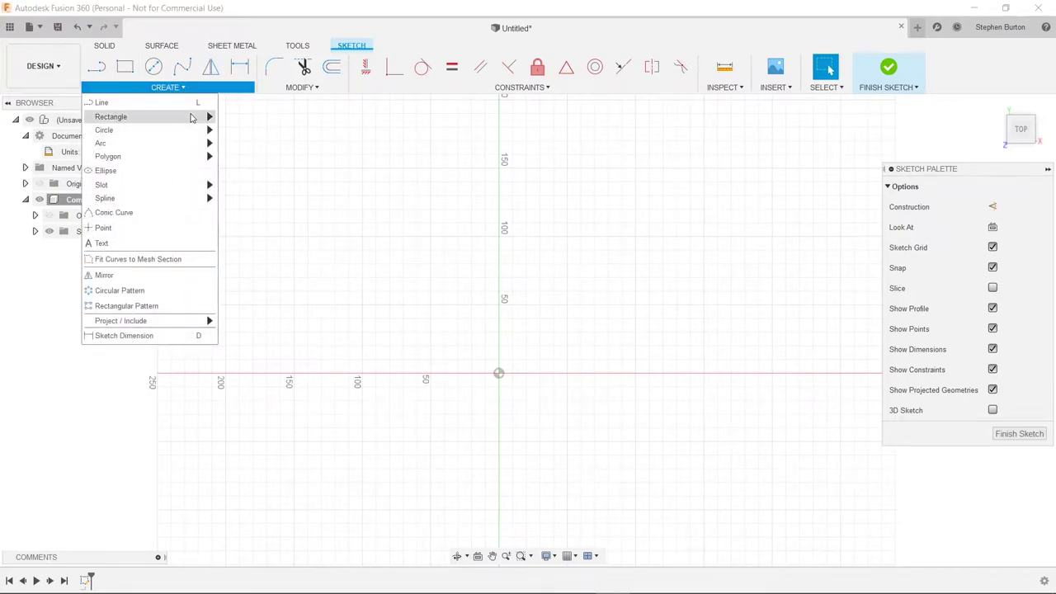
{"action": "mouse_move", "coordinate": [194, 117]}
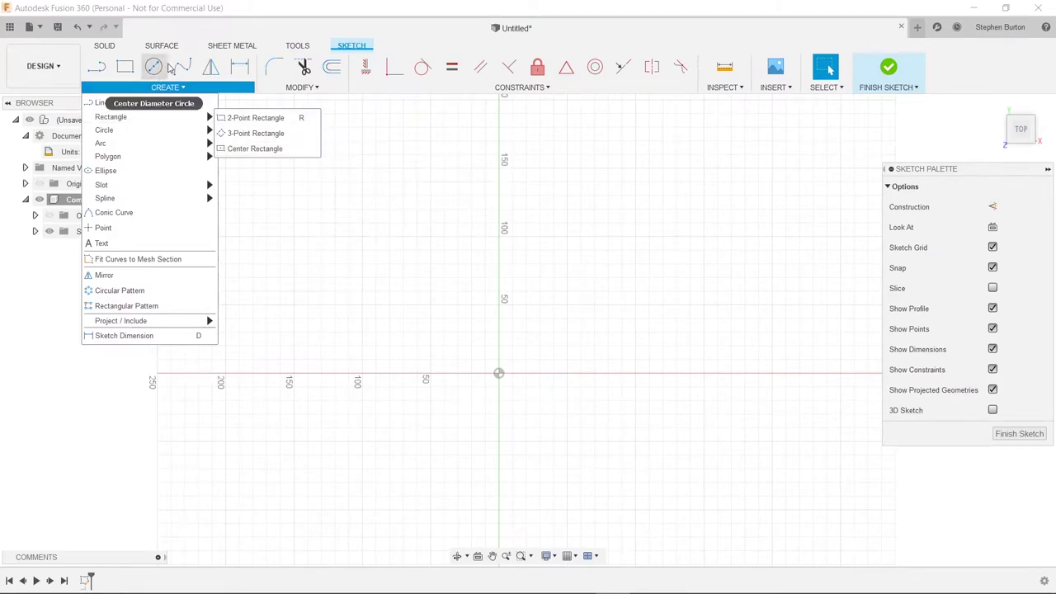
{"action": "mouse_move", "coordinate": [162, 121]}
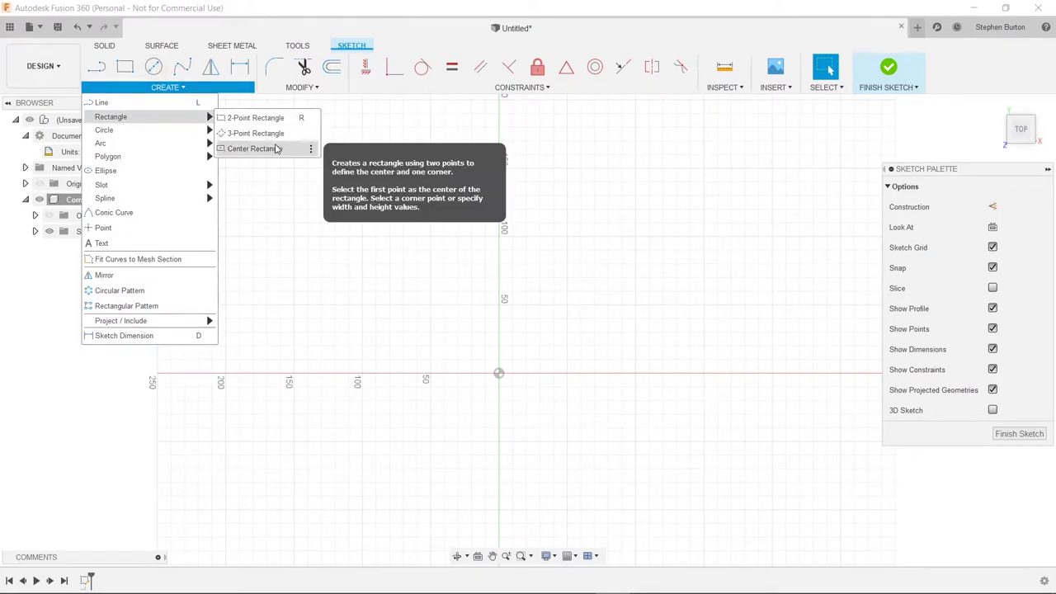
{"action": "left_click", "coordinate": [404, 221]}
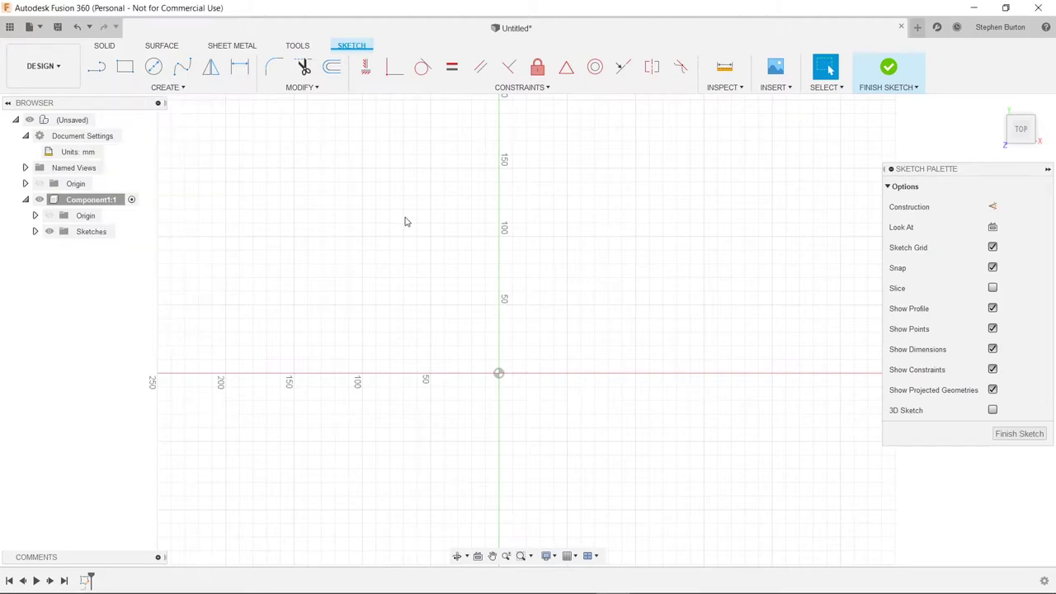
{"action": "key", "text": "s"}
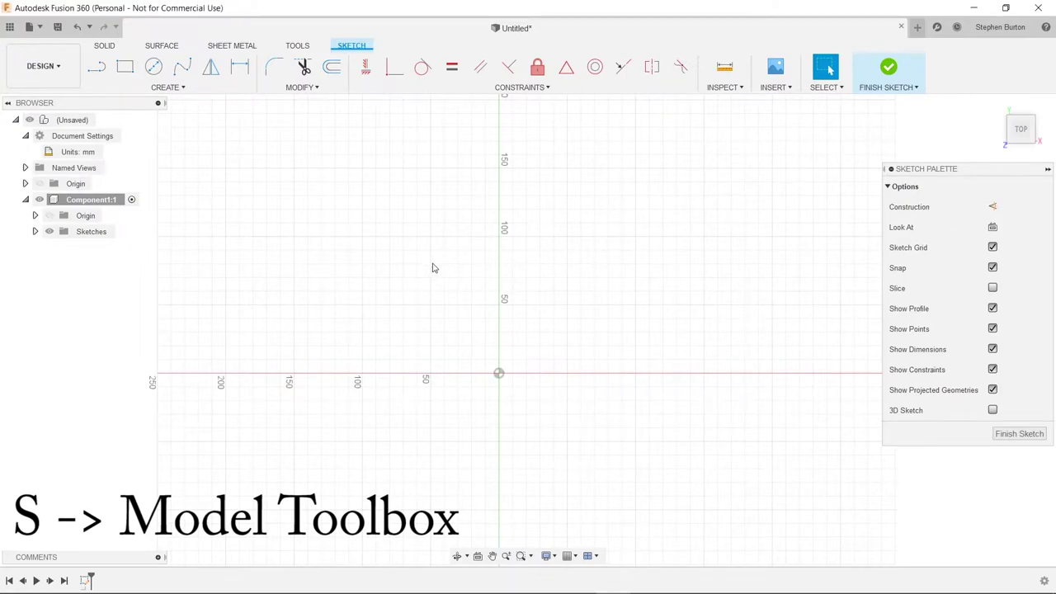
{"action": "key", "text": "s"}
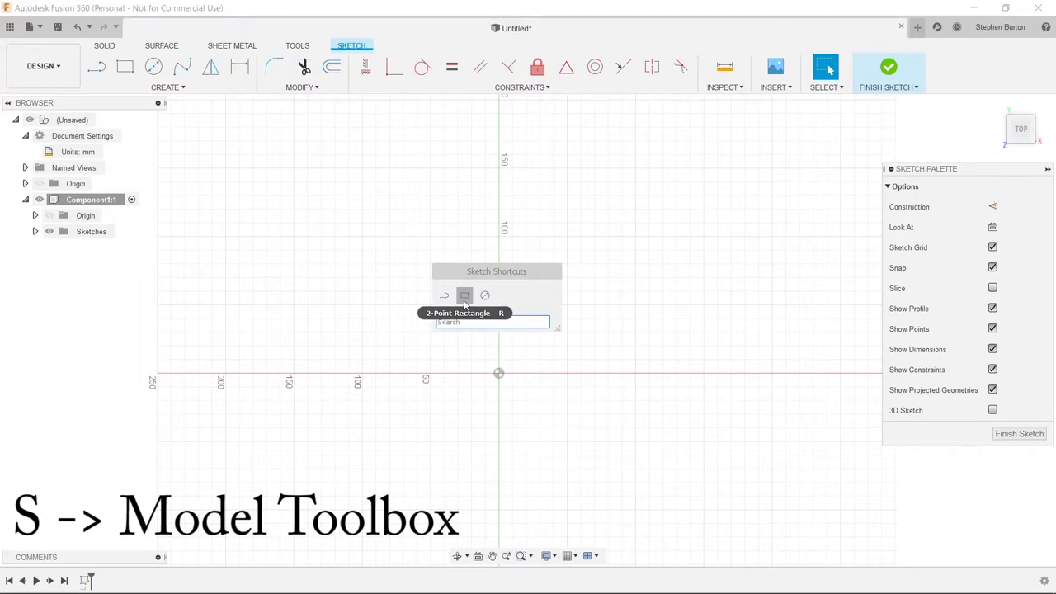
{"action": "type", "text": "rectan"}
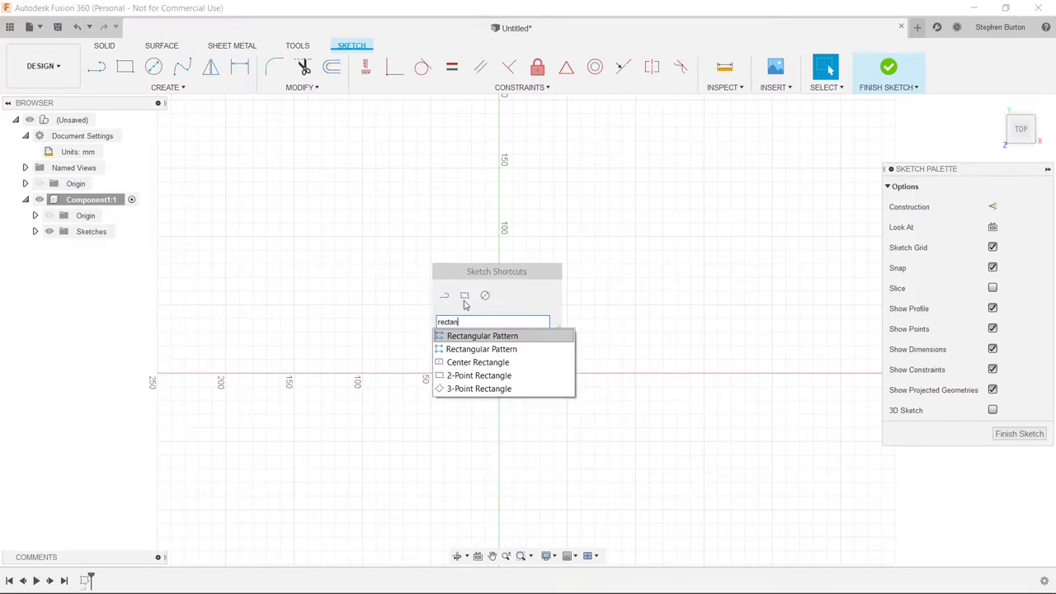
{"action": "left_click", "coordinate": [453, 364]}
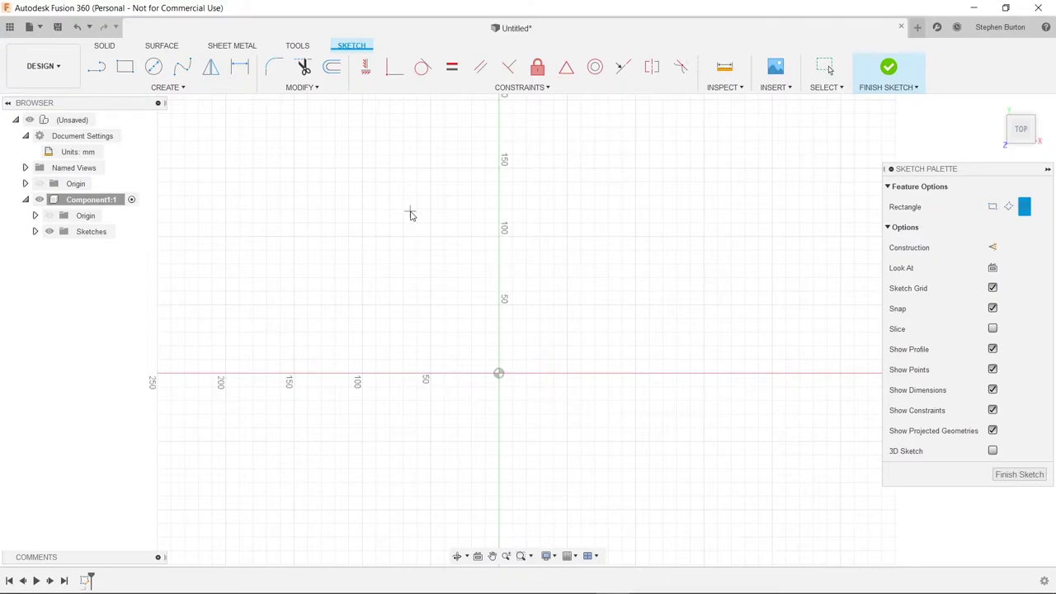
{"action": "key", "text": "s"}
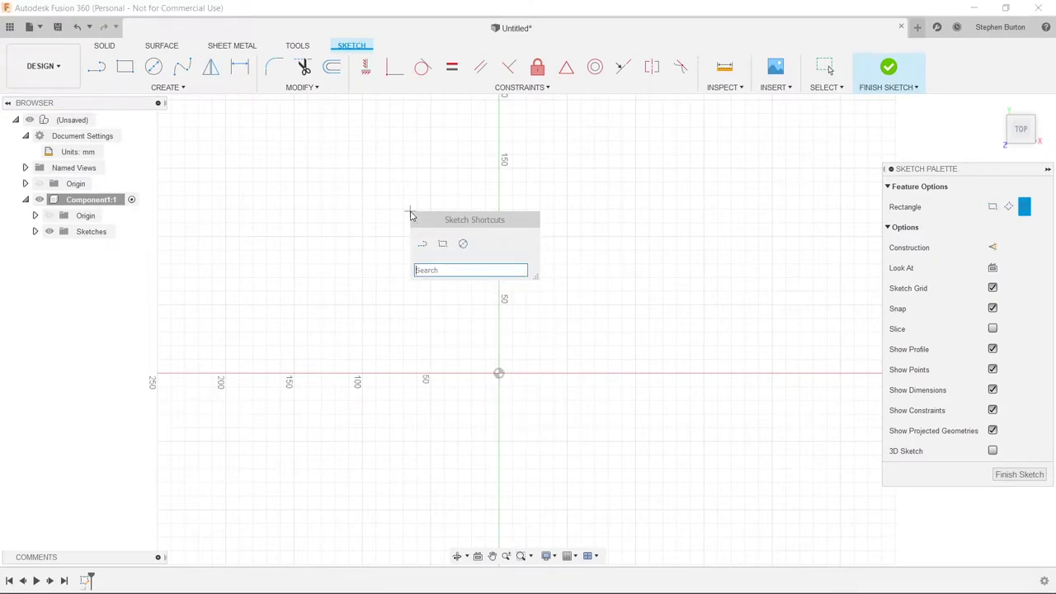
{"action": "left_click", "coordinate": [381, 173]}
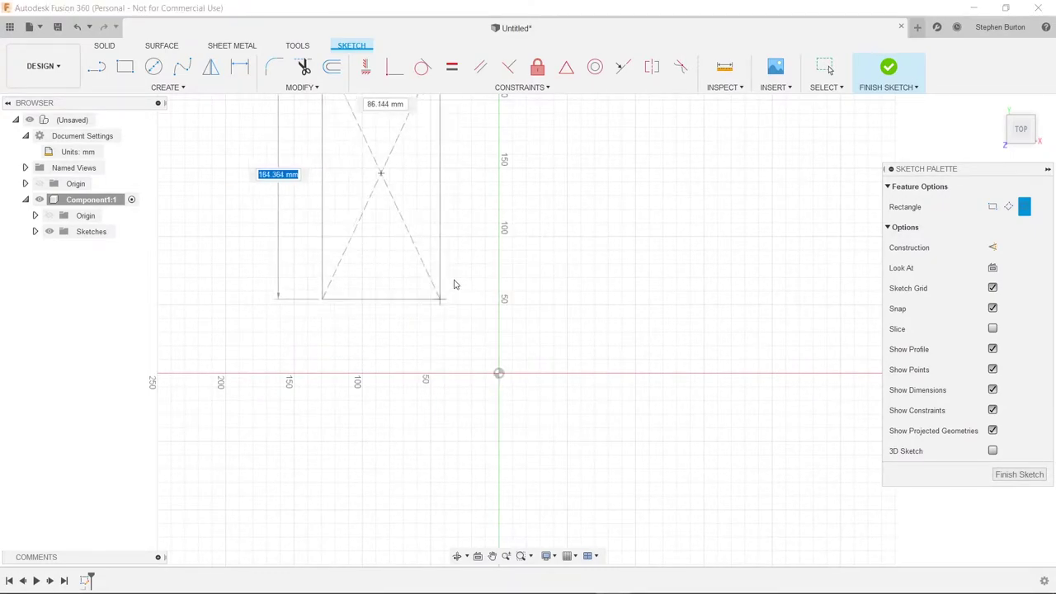
{"action": "key", "text": "Escape"}
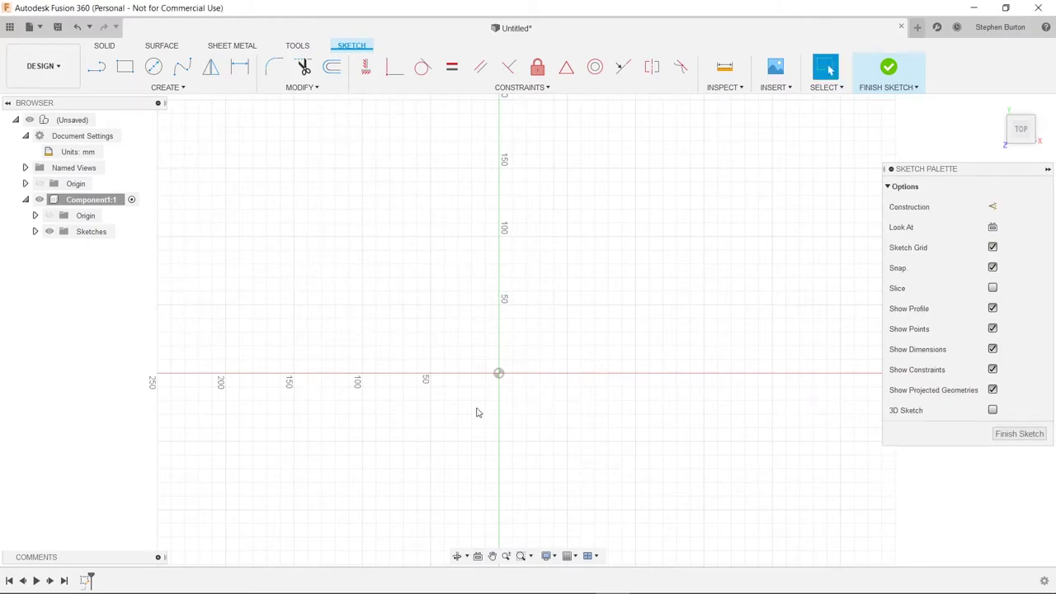
Step: Search 'srec', add Center Rectangle to the sketch shortcuts, and launch it from there
{"action": "type", "text": "s"}
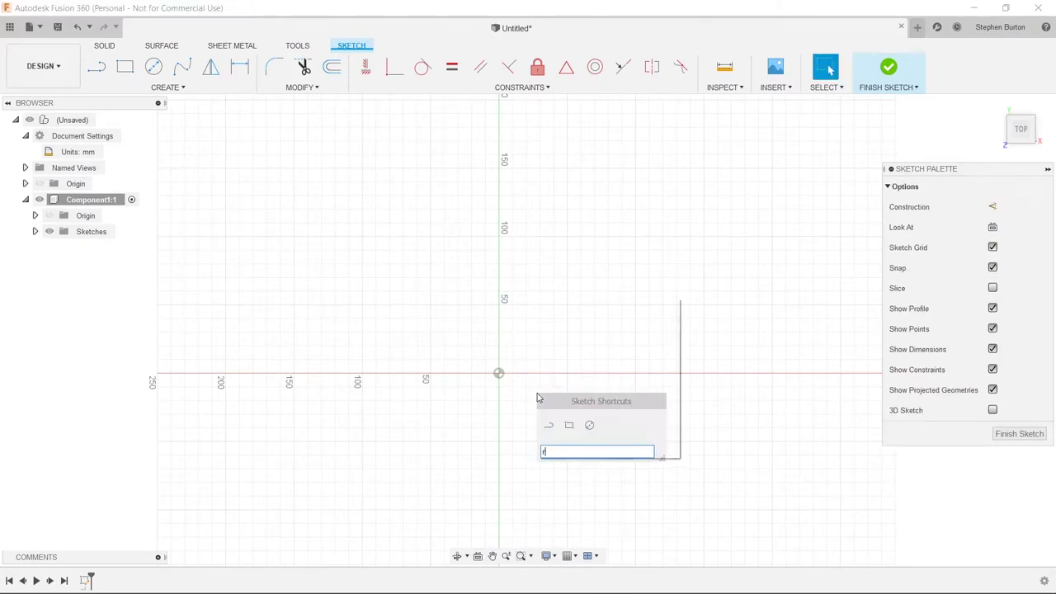
{"action": "type", "text": "rec"}
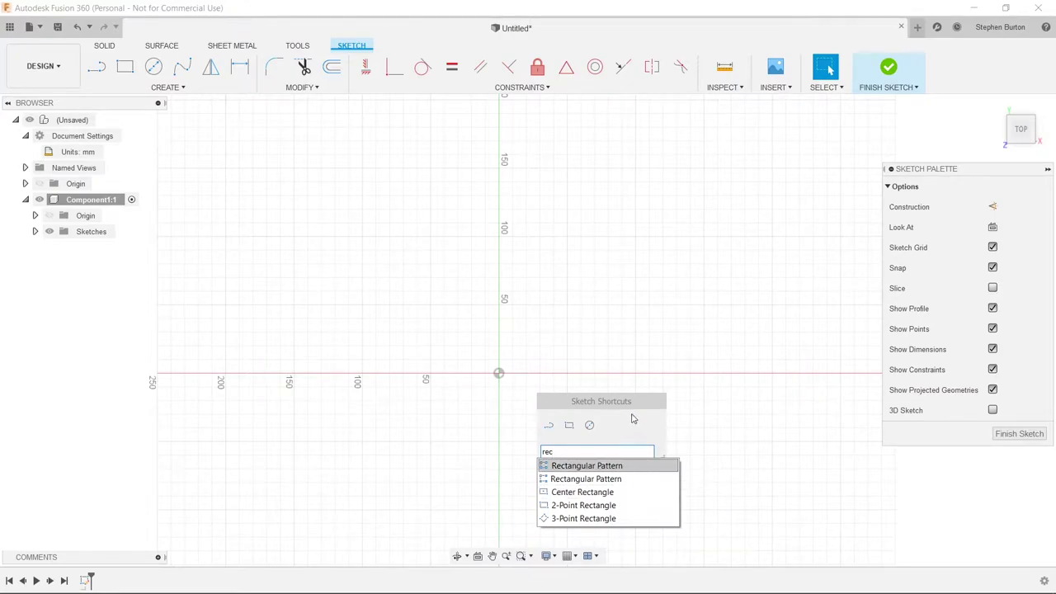
{"action": "left_click", "coordinate": [670, 493]}
{"action": "left_click", "coordinate": [679, 393]}
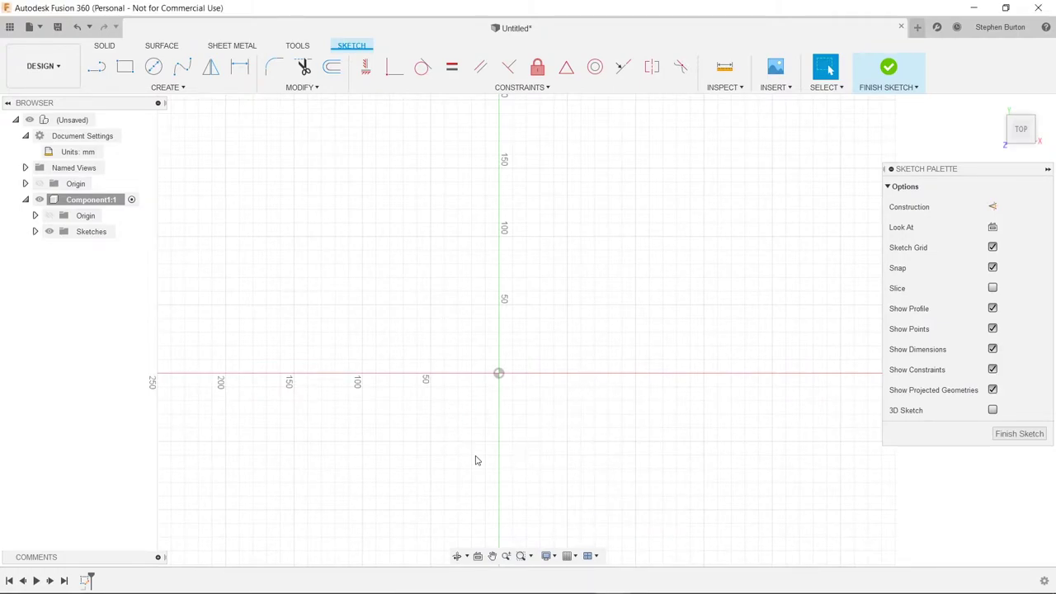
{"action": "key", "text": "s"}
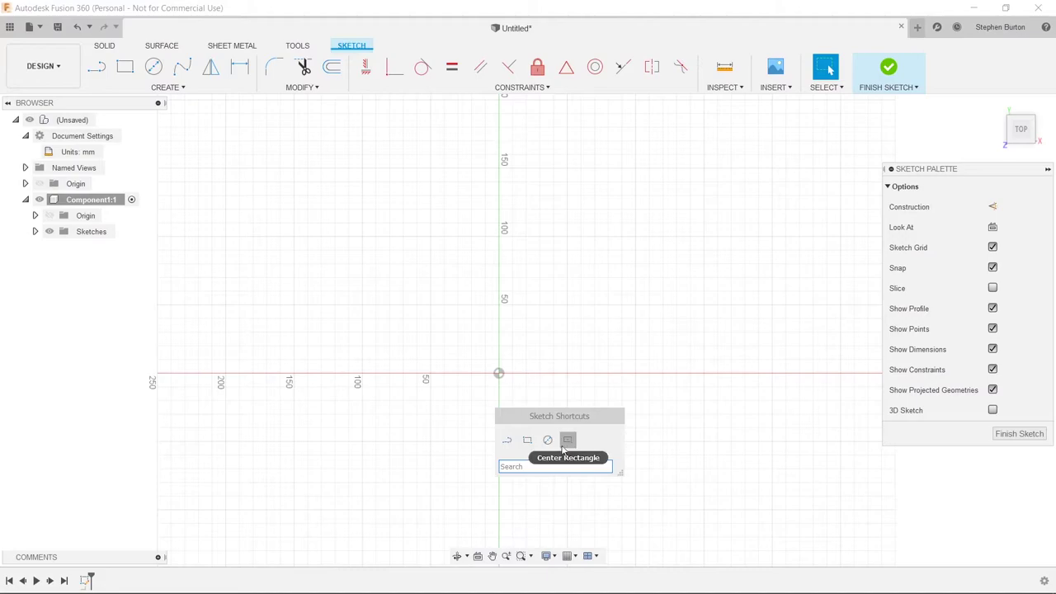
{"action": "left_click", "coordinate": [567, 442]}
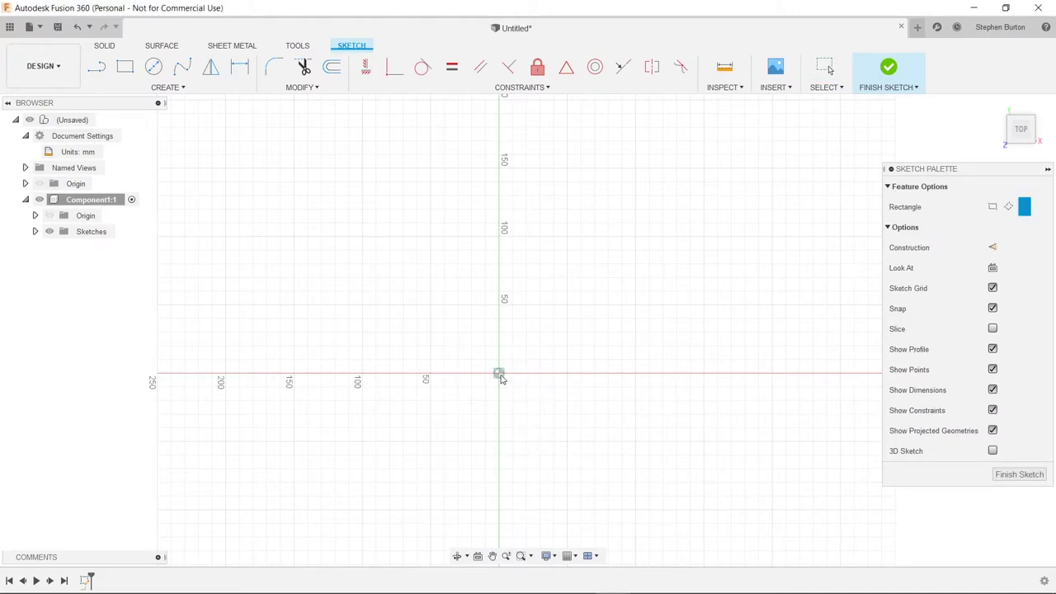
Step: Centre the rectangle on the sketch origin and size it 100 mm by 100 mm
{"action": "left_click", "coordinate": [498, 373]}
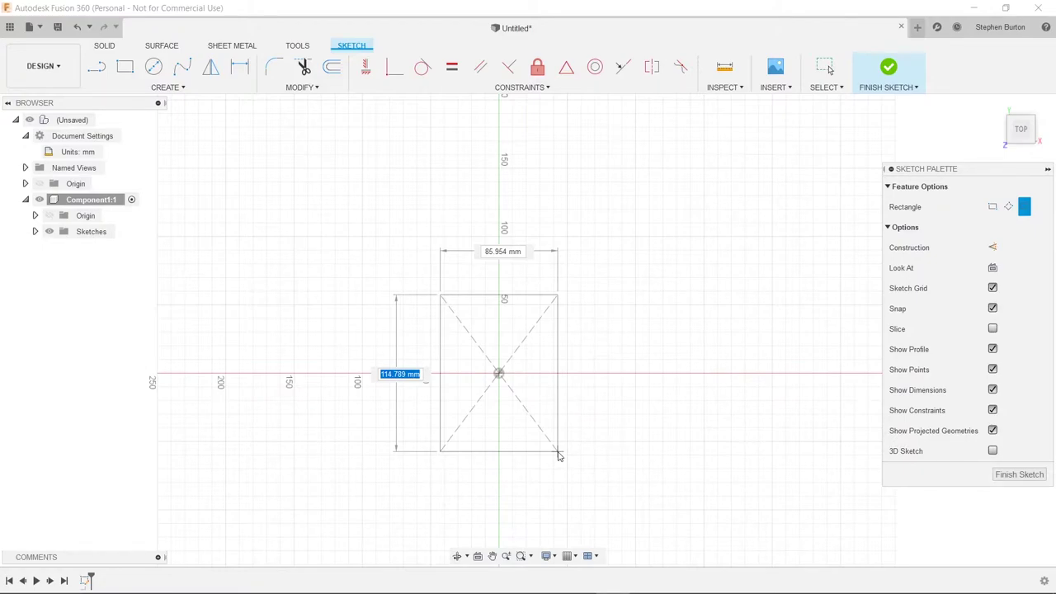
{"action": "type", "text": "100"}
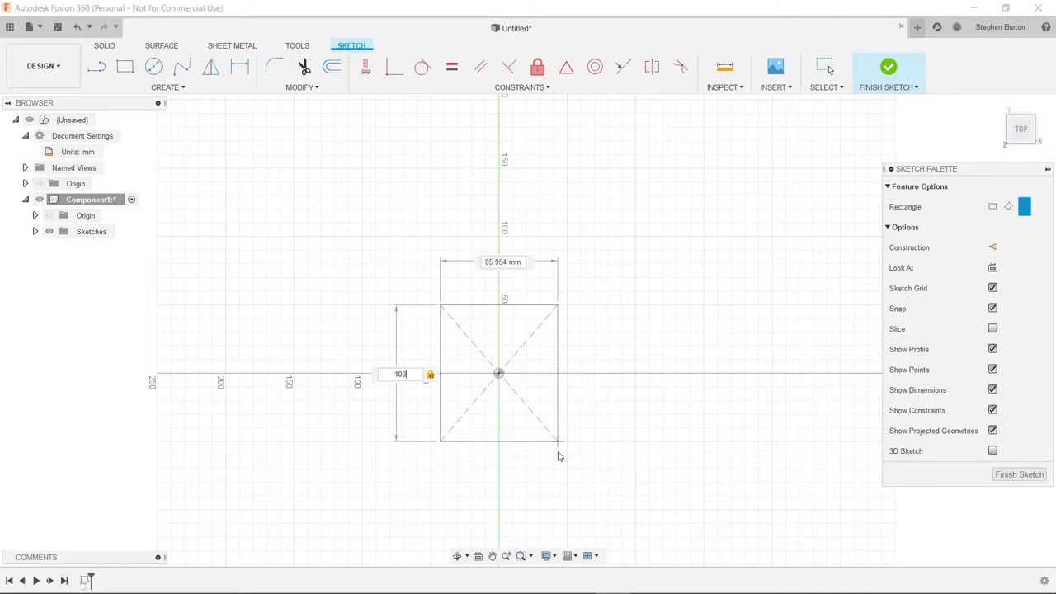
{"action": "key", "text": "Tab"}
{"action": "type", "text": "100"}
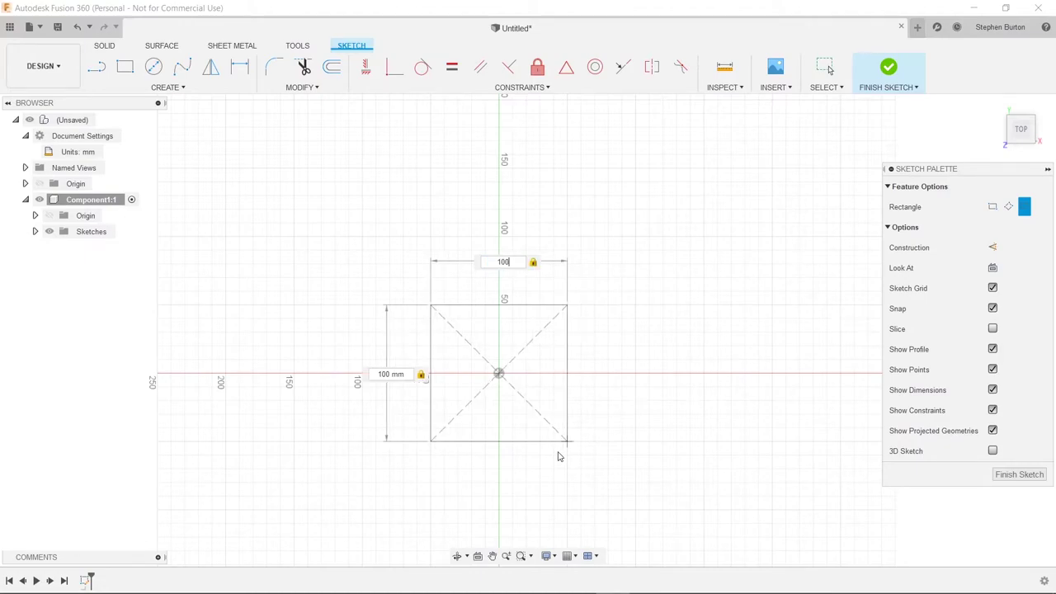
{"action": "key", "text": "Return"}
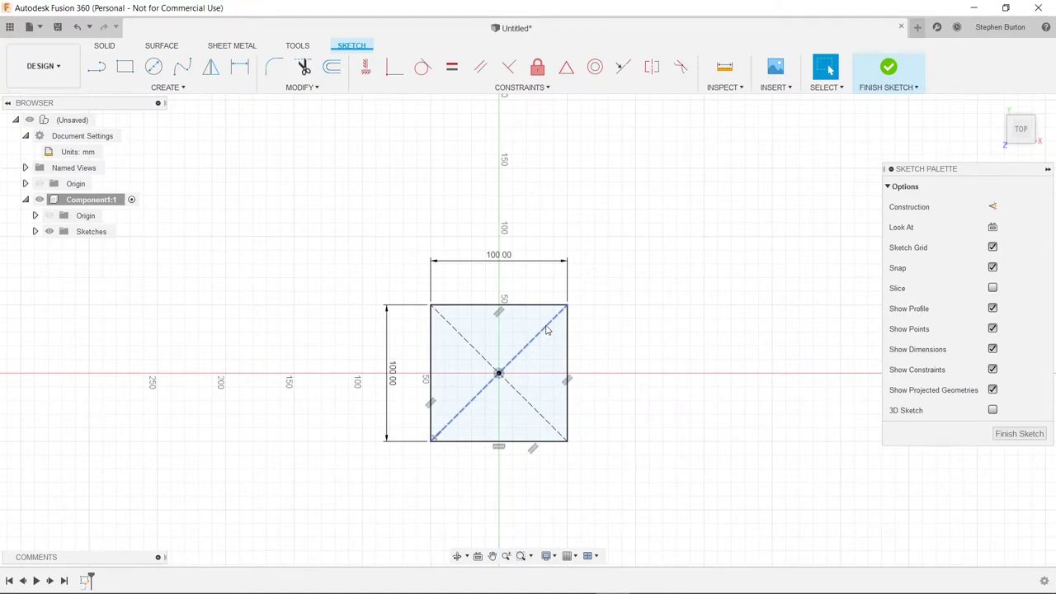
Step: Press Pull the square profile, keeping Profile Plane start, One Side direction and Distance extent
{"action": "key", "text": "q"}
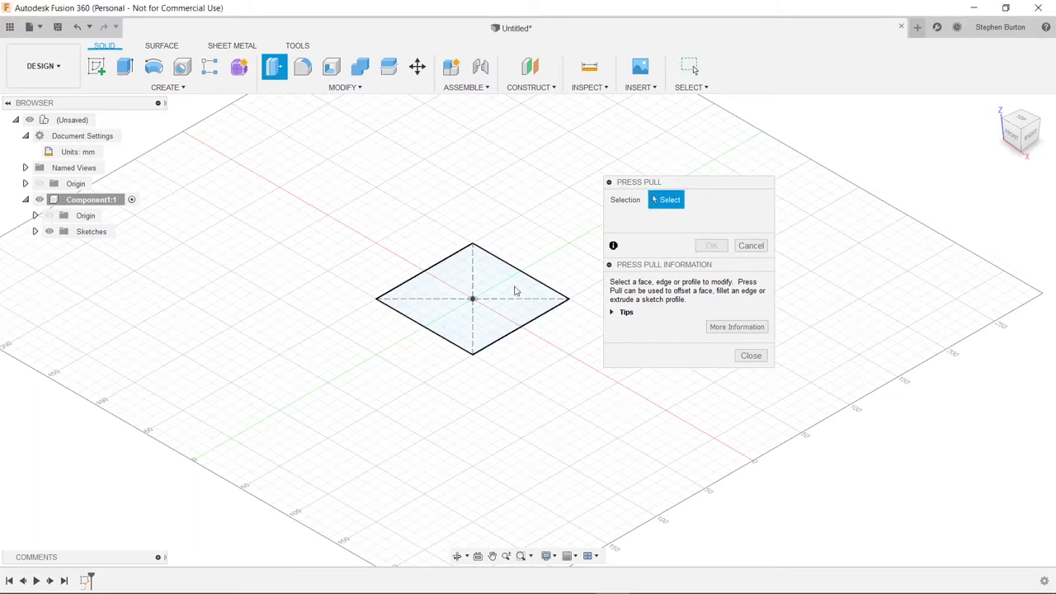
{"action": "left_click", "coordinate": [517, 290]}
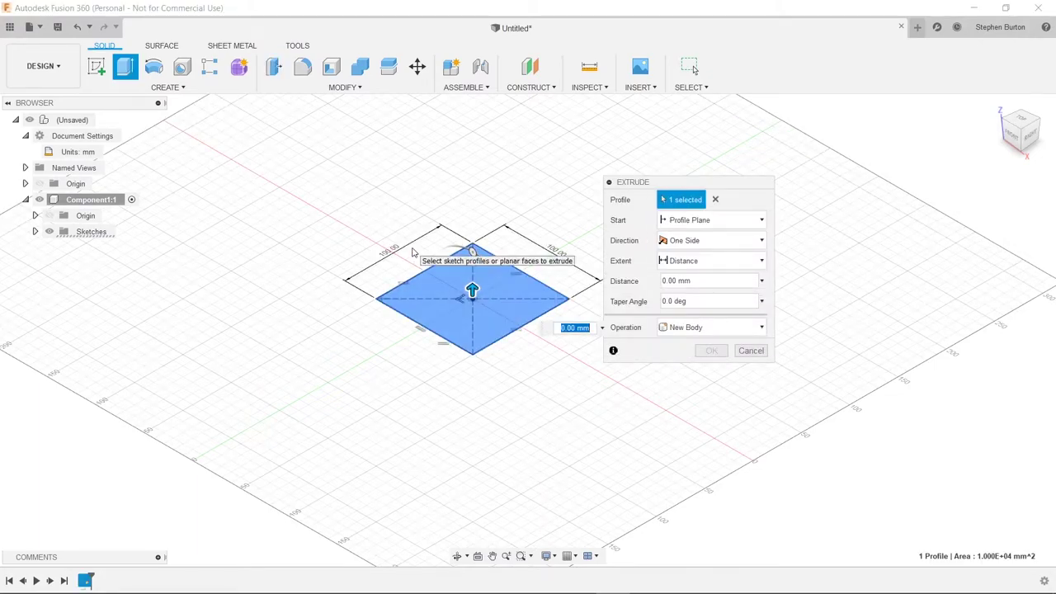
{"action": "left_click", "coordinate": [471, 250]}
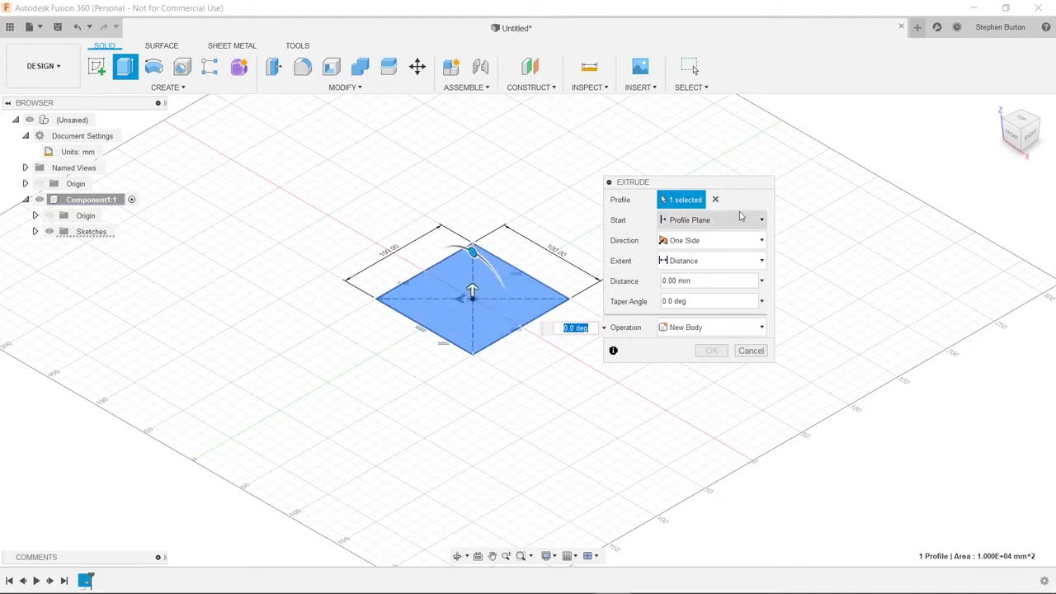
{"action": "left_click", "coordinate": [692, 223]}
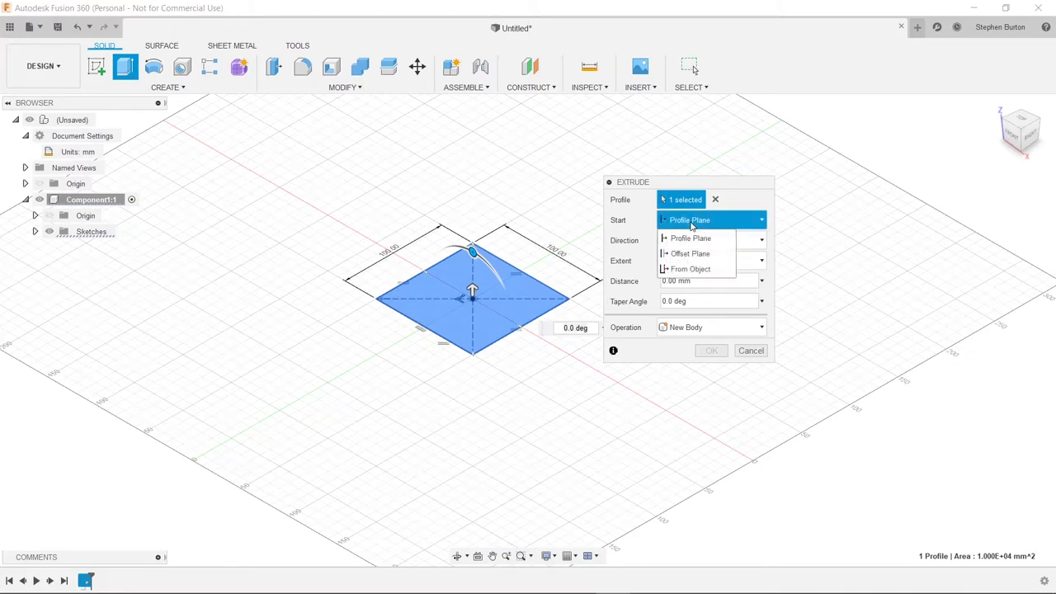
{"action": "left_click", "coordinate": [691, 239]}
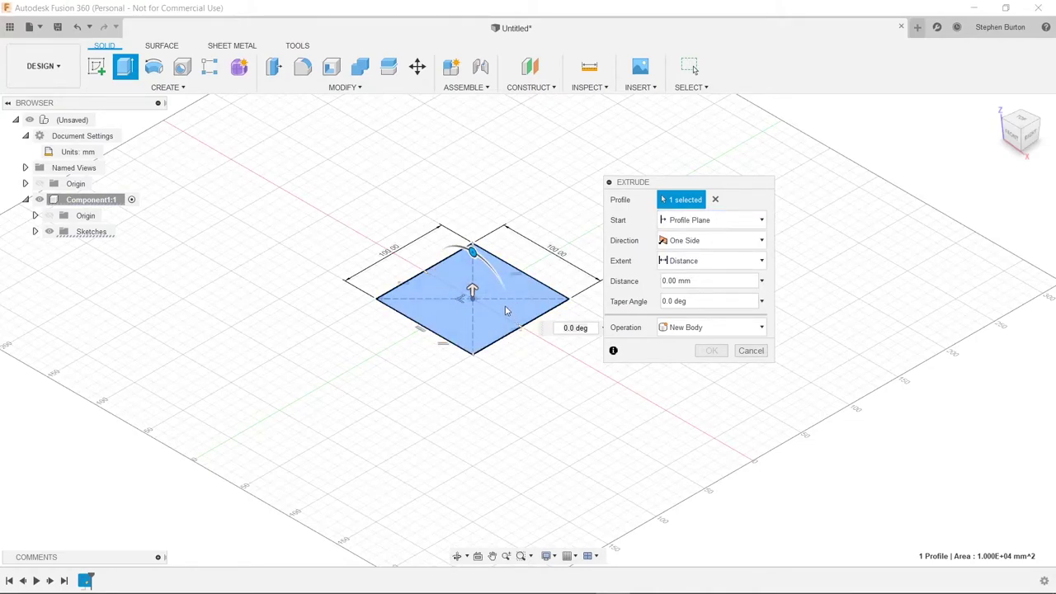
{"action": "left_click", "coordinate": [669, 240]}
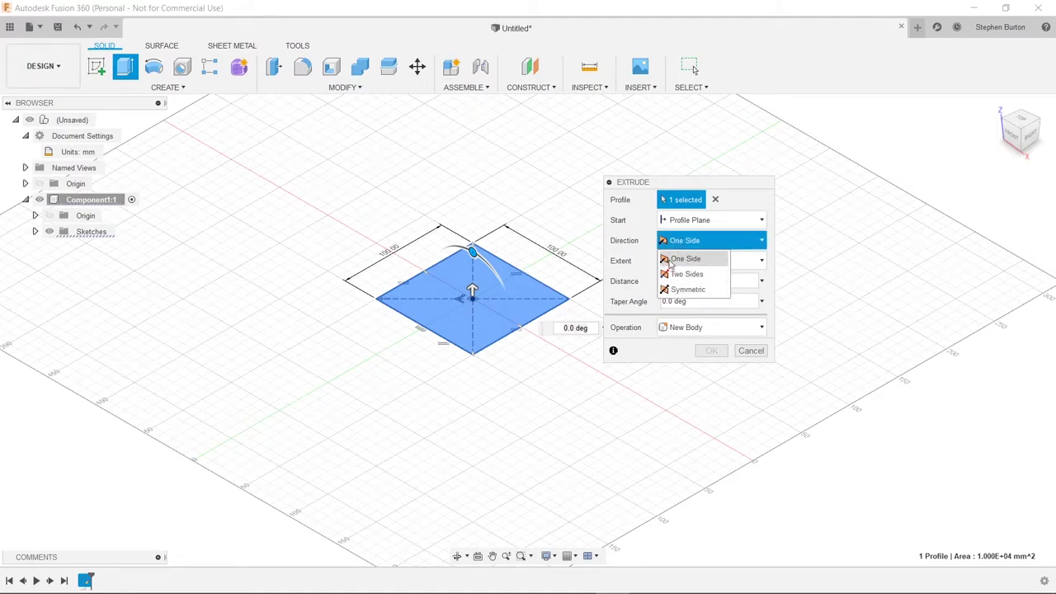
{"action": "left_click", "coordinate": [671, 260]}
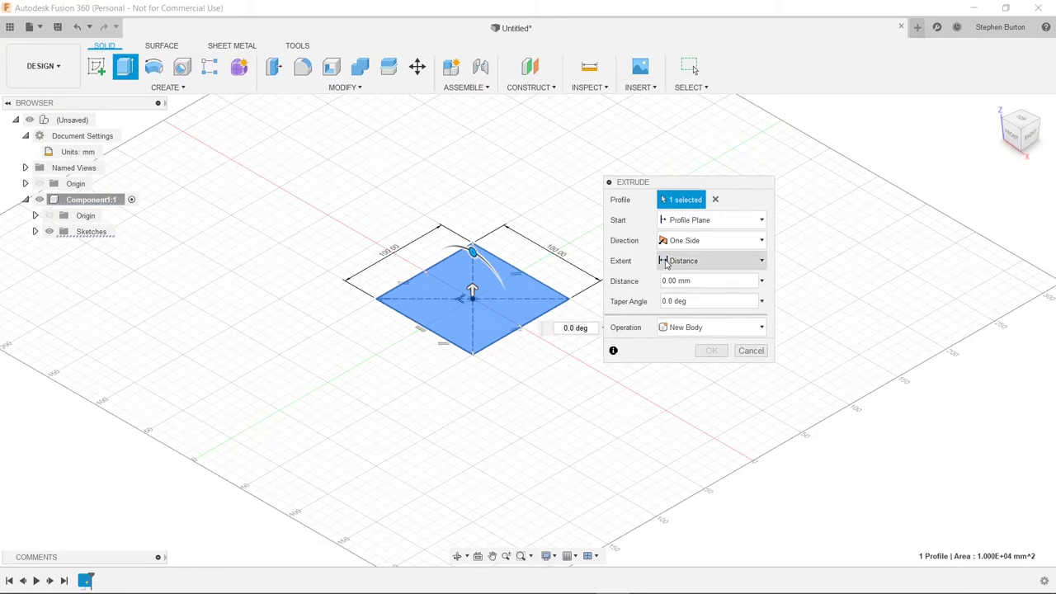
{"action": "left_click", "coordinate": [667, 262]}
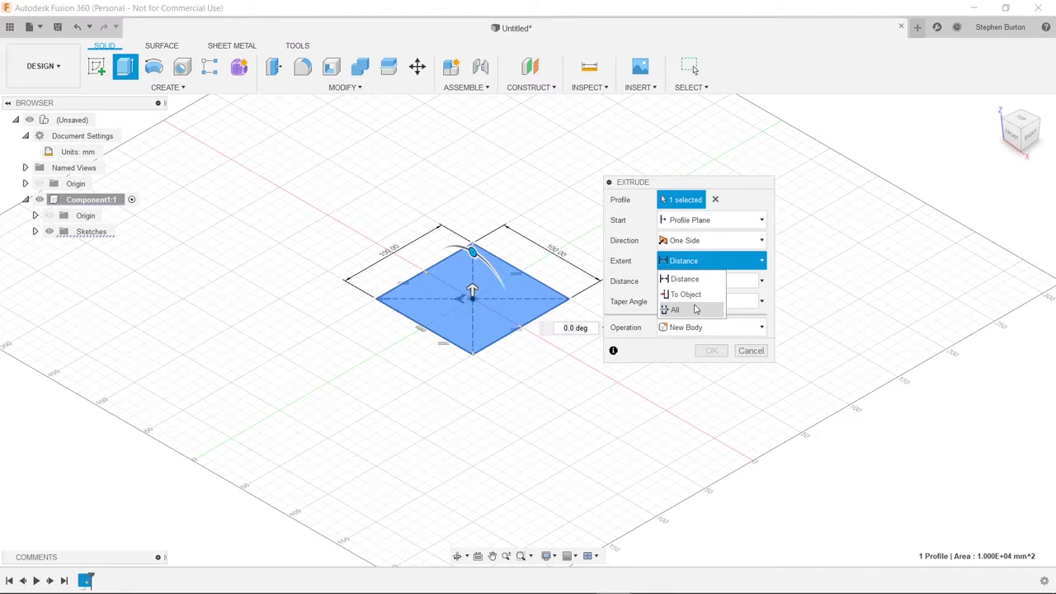
{"action": "left_click", "coordinate": [698, 279]}
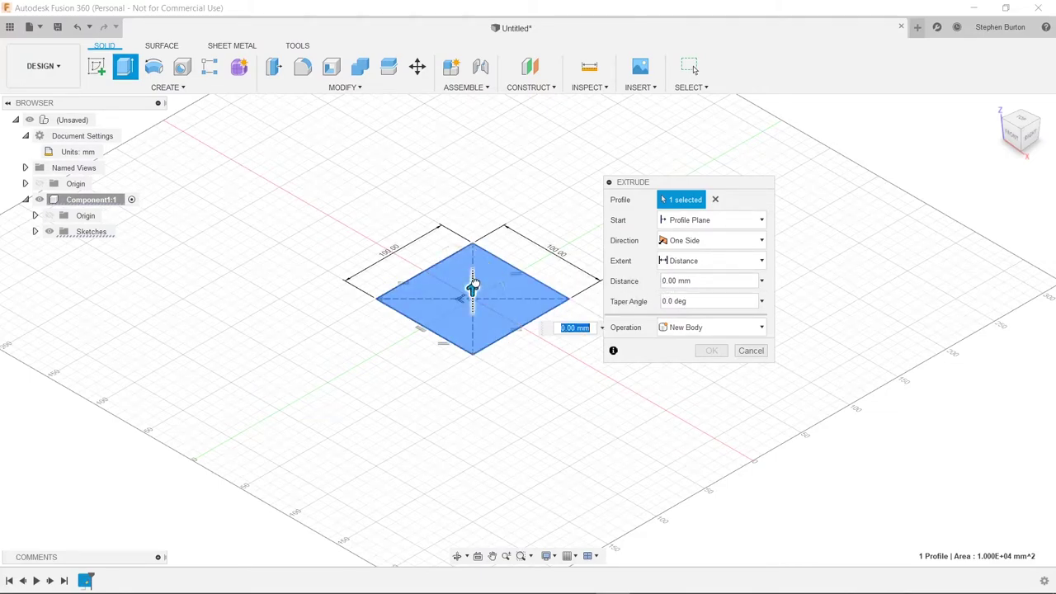
Step: Change the extrude distance from 70 to 100 mm and create the cube body
{"action": "left_click_drag", "start_coordinate": [472, 289], "coordinate": [474, 250]}
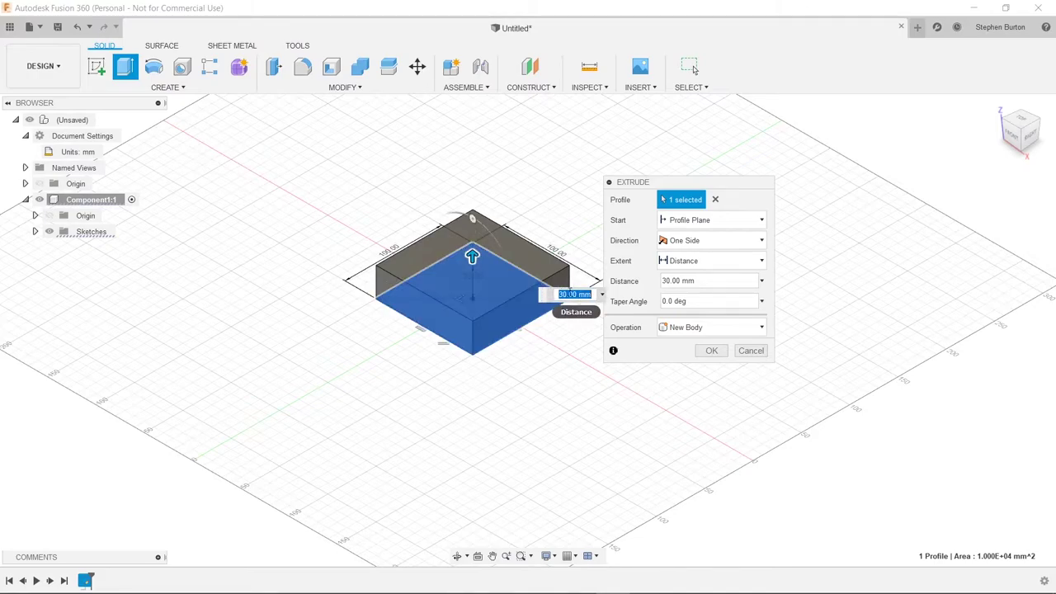
{"action": "left_click_drag", "start_coordinate": [696, 184], "coordinate": [823, 191]}
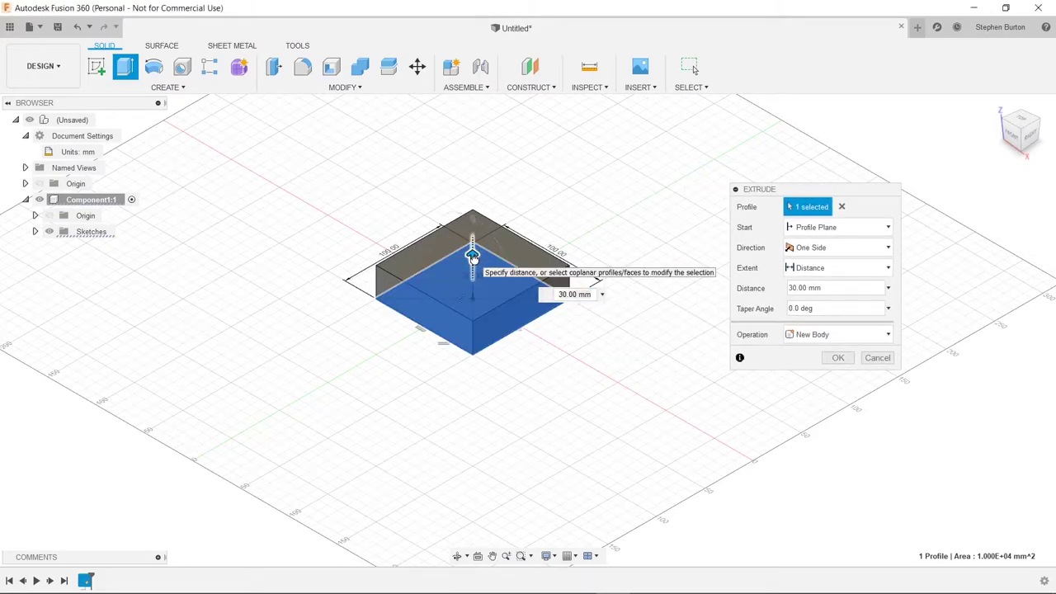
{"action": "left_click_drag", "start_coordinate": [472, 256], "coordinate": [500, 220]}
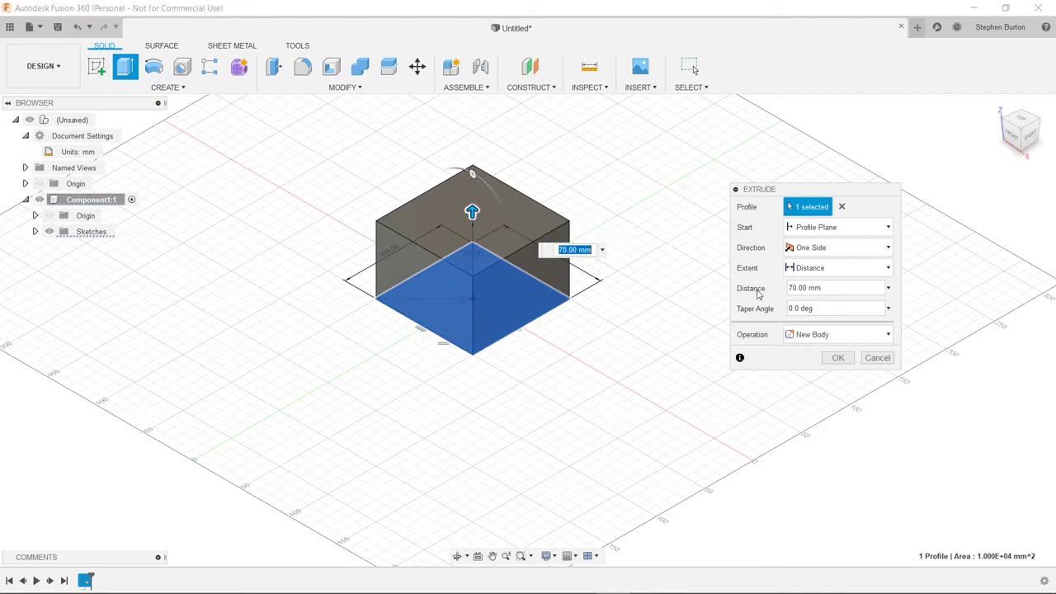
{"action": "left_click", "coordinate": [798, 289]}
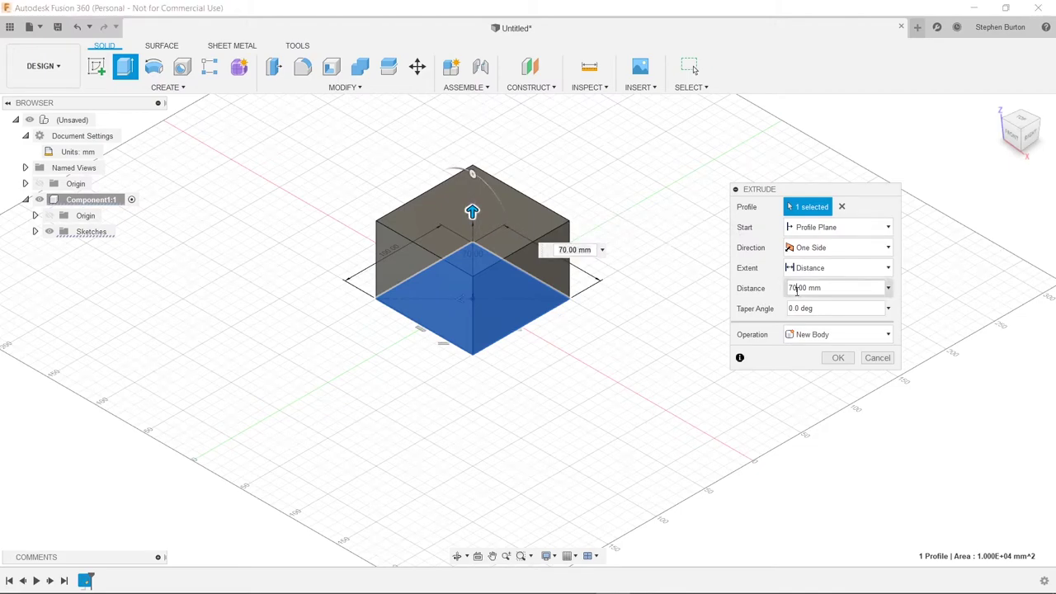
{"action": "double_click", "coordinate": [809, 288]}
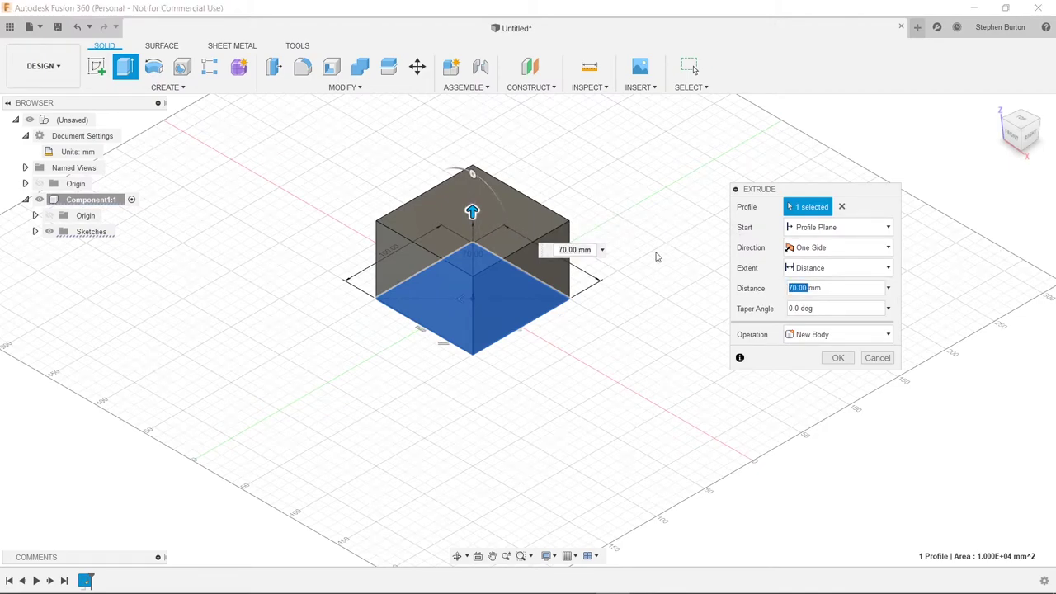
{"action": "left_click", "coordinate": [584, 249]}
{"action": "double_click", "coordinate": [578, 249]}
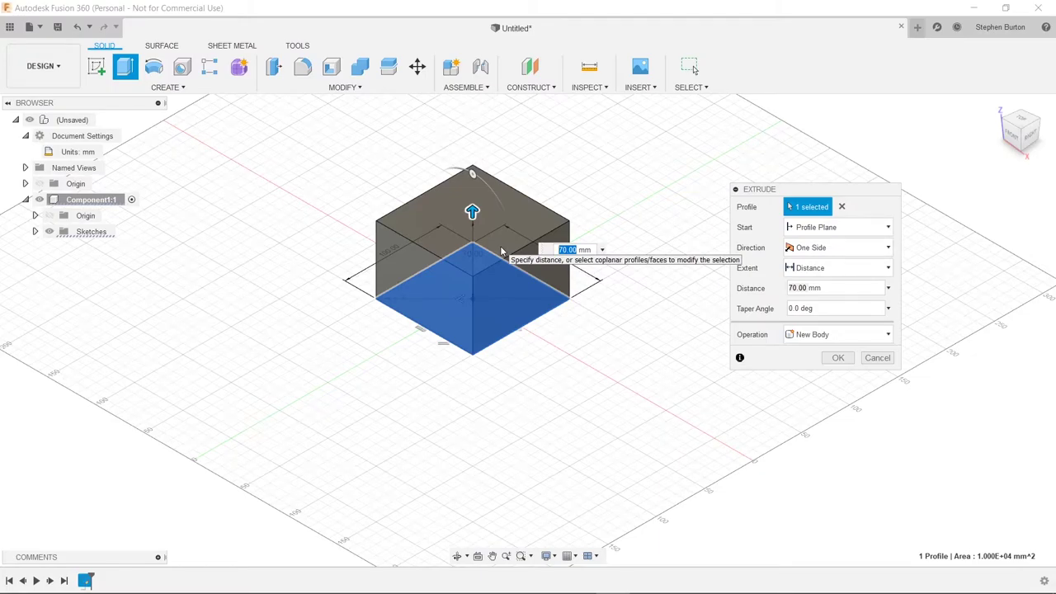
{"action": "type", "text": "100"}
{"action": "key", "text": "Return"}
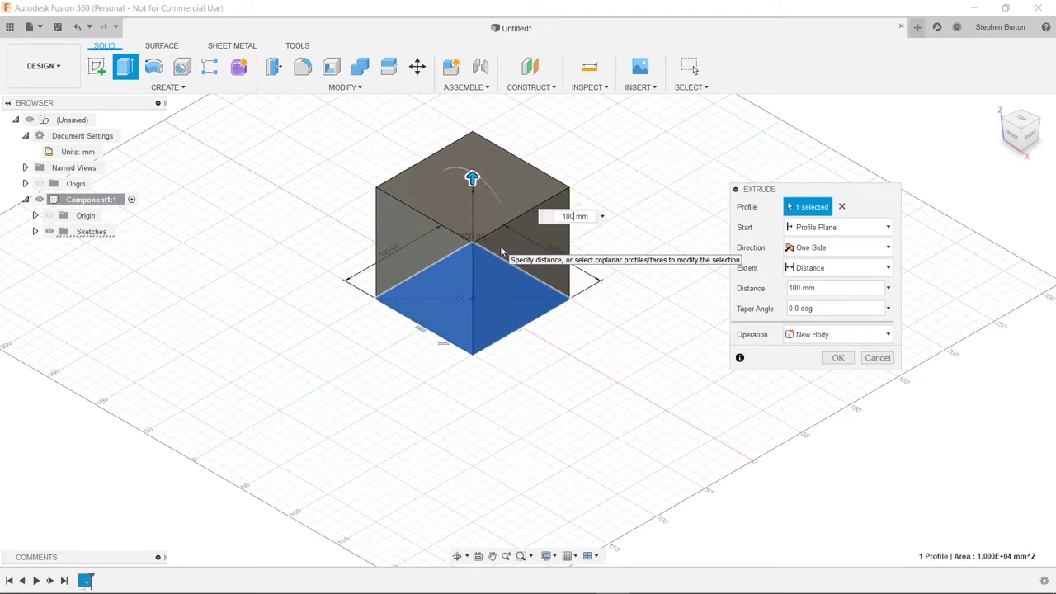
{"action": "key", "text": "Return"}
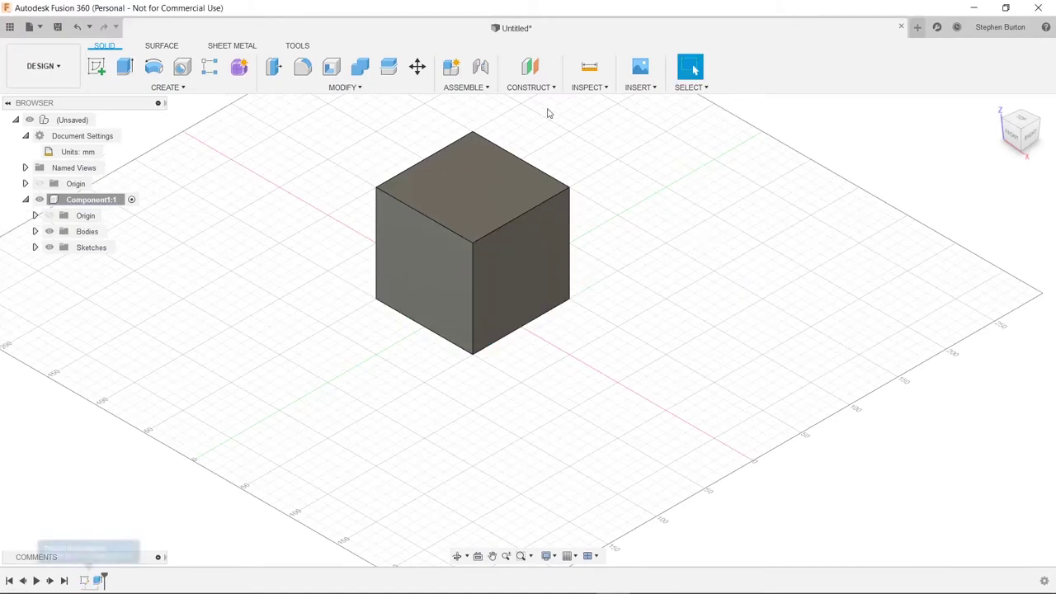
Step: Create a new sketch on the top face of the 100 mm cube
{"action": "middle_click_drag", "start_coordinate": [631, 296], "coordinate": [689, 302]}
{"action": "middle_click_drag", "start_coordinate": [760, 285], "coordinate": [761, 325]}
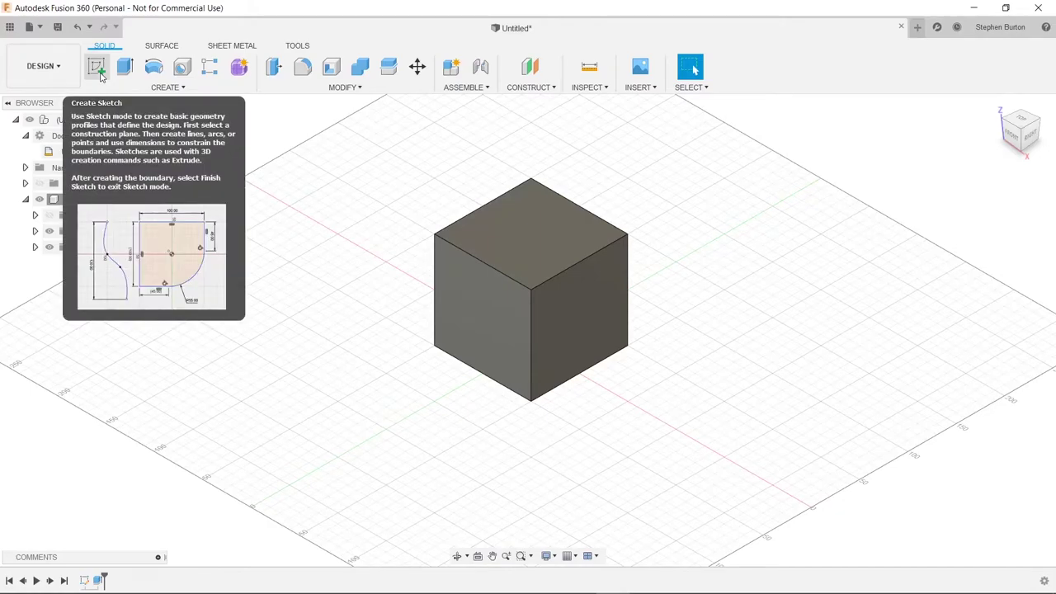
{"action": "left_click", "coordinate": [101, 74]}
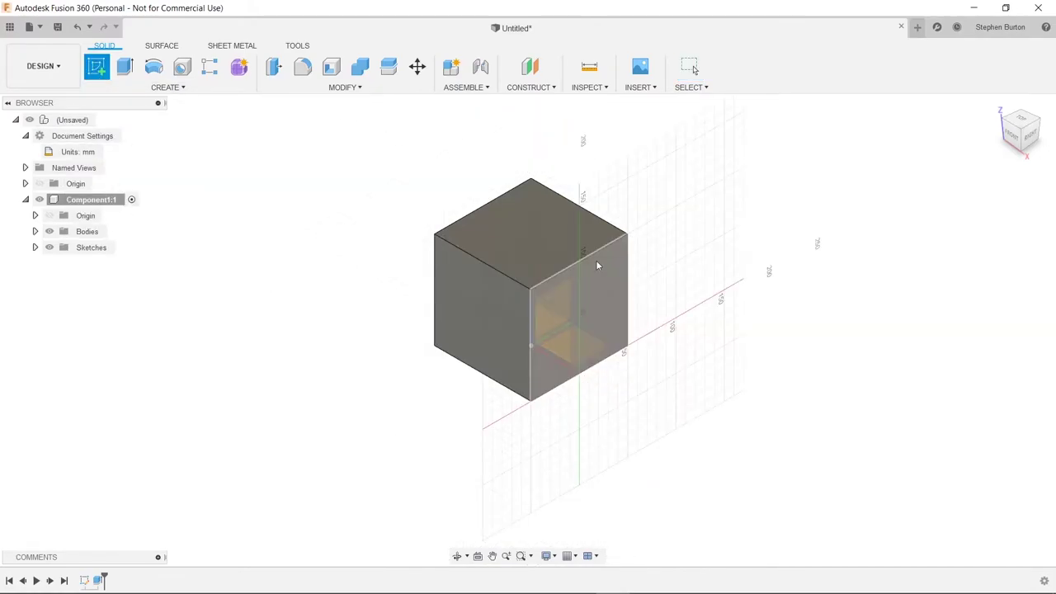
{"action": "left_click", "coordinate": [536, 247]}
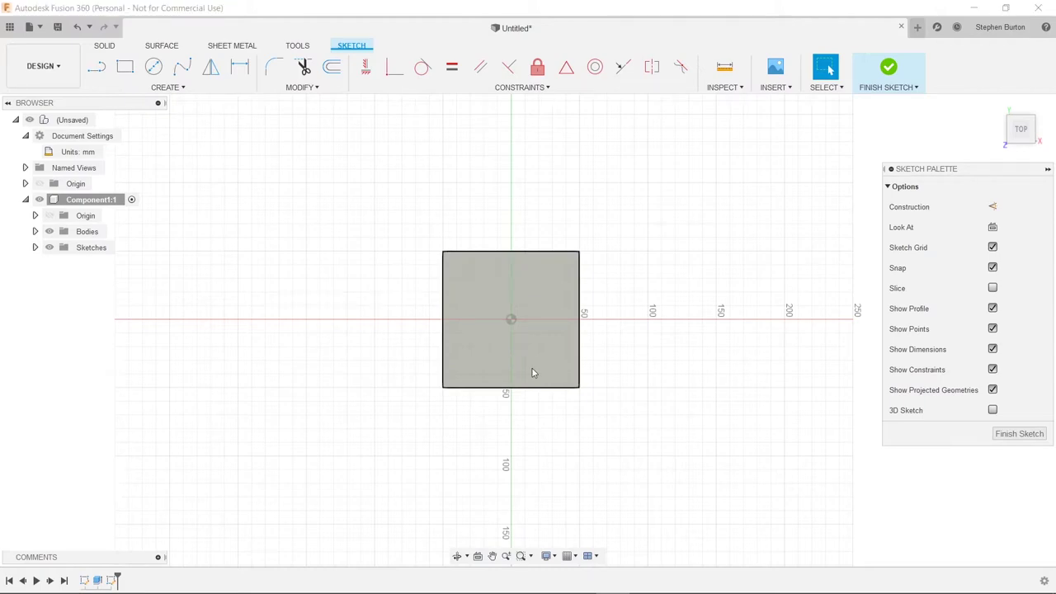
Step: Draw an 80 × 80 mm centre rectangle on the origin of the top-face sketch
{"action": "key", "text": "s"}
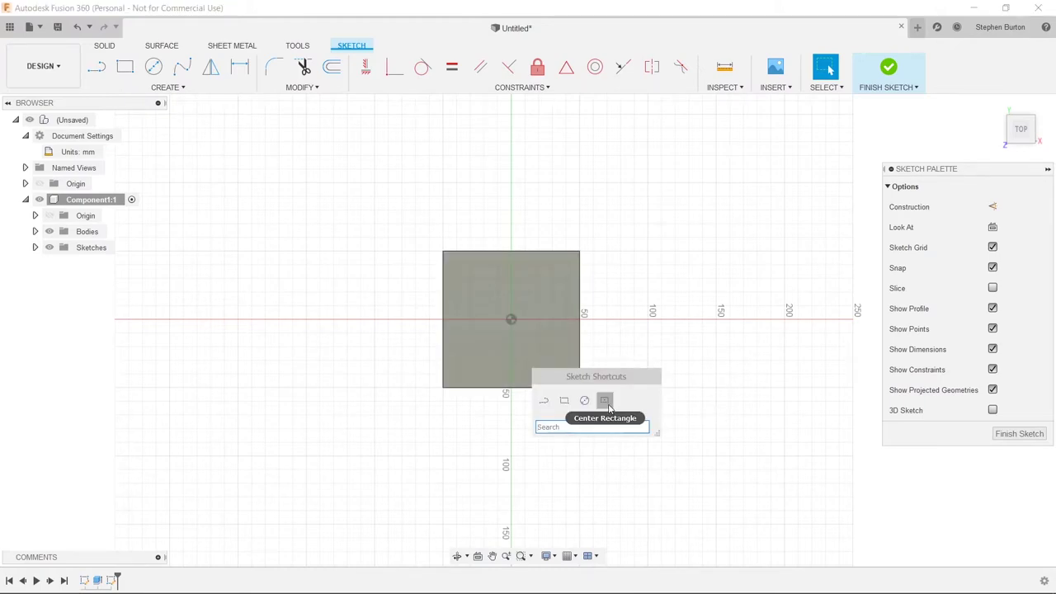
{"action": "left_click", "coordinate": [605, 401]}
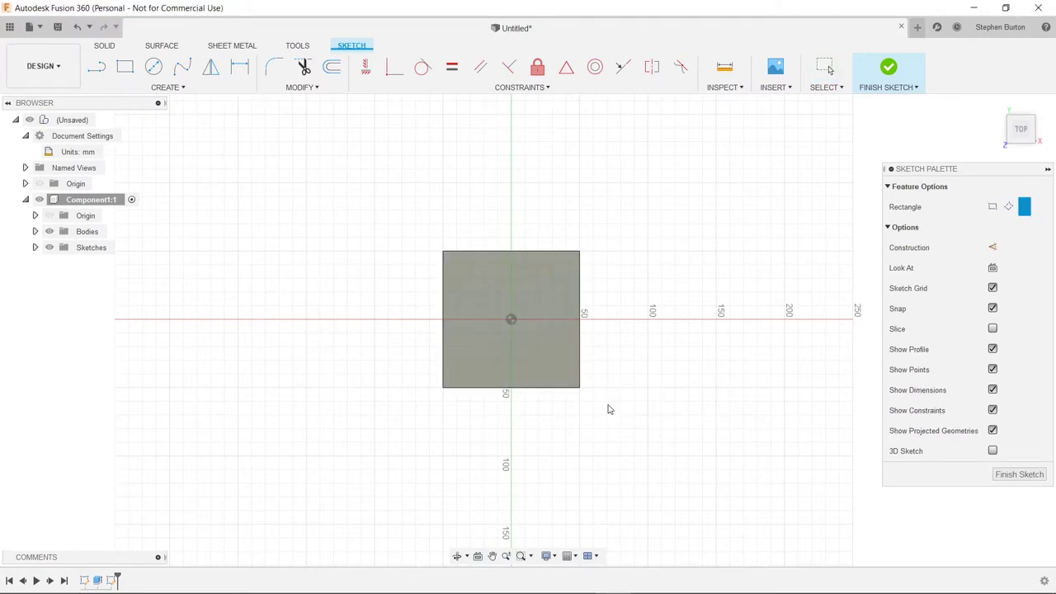
{"action": "left_click", "coordinate": [511, 321]}
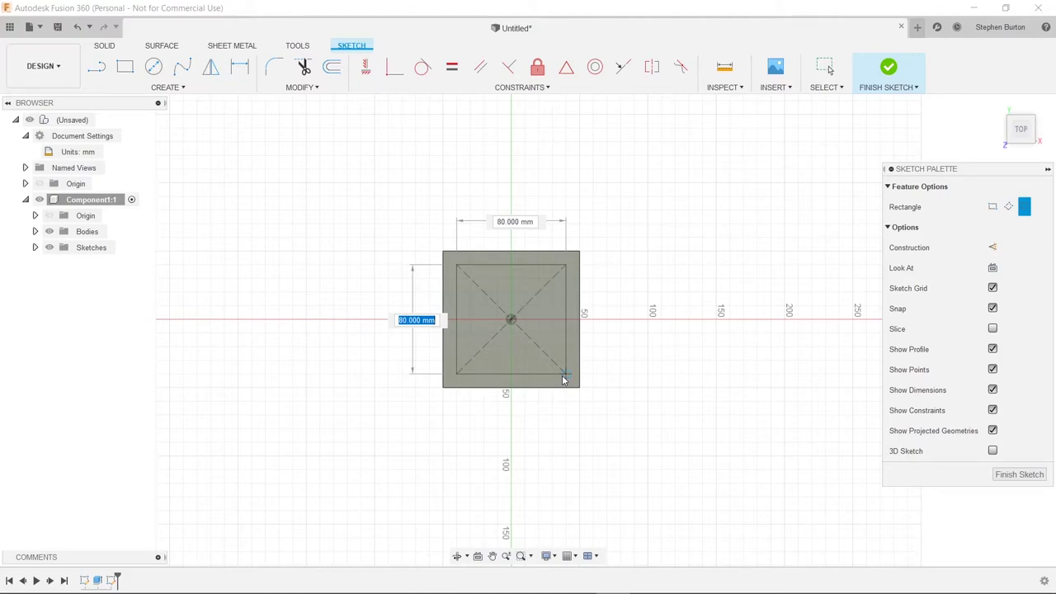
{"action": "key", "text": "Return"}
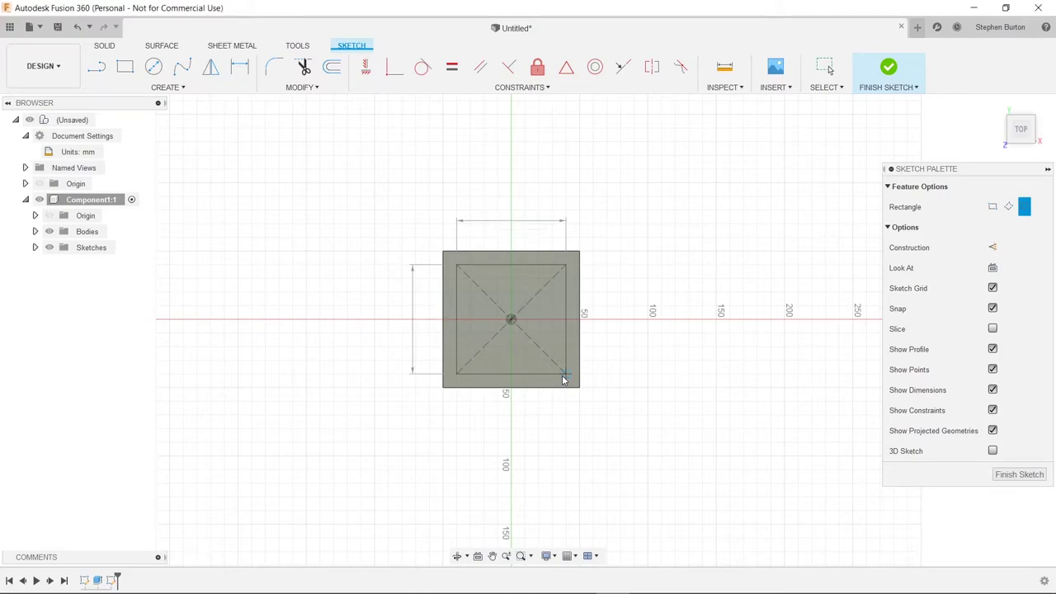
{"action": "key", "text": "Escape"}
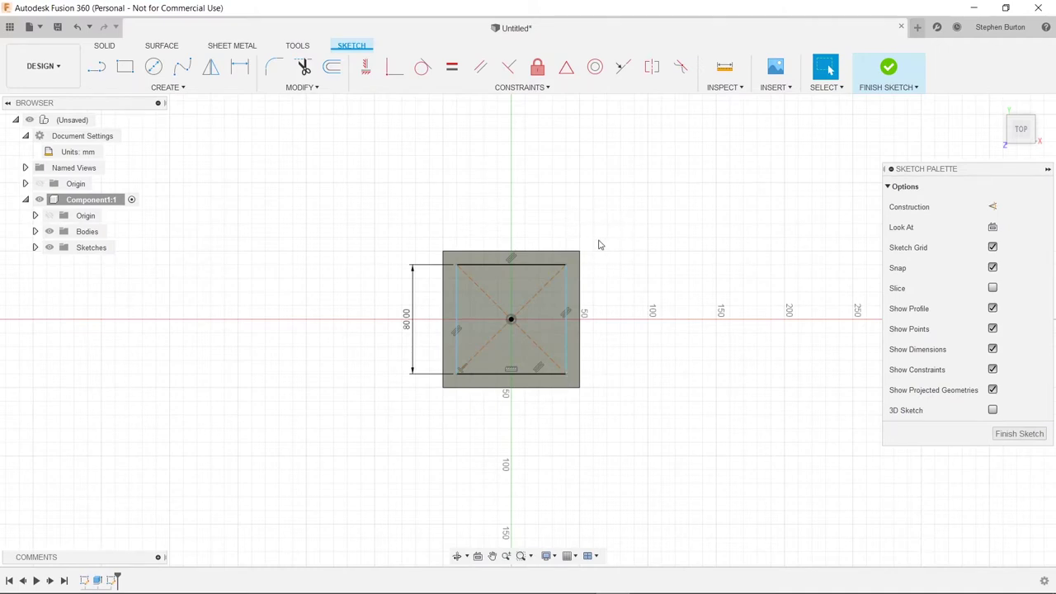
Step: Preview a Cut extrude of the 80 mm square pushed -90 mm down into the cube
{"action": "key", "text": "q"}
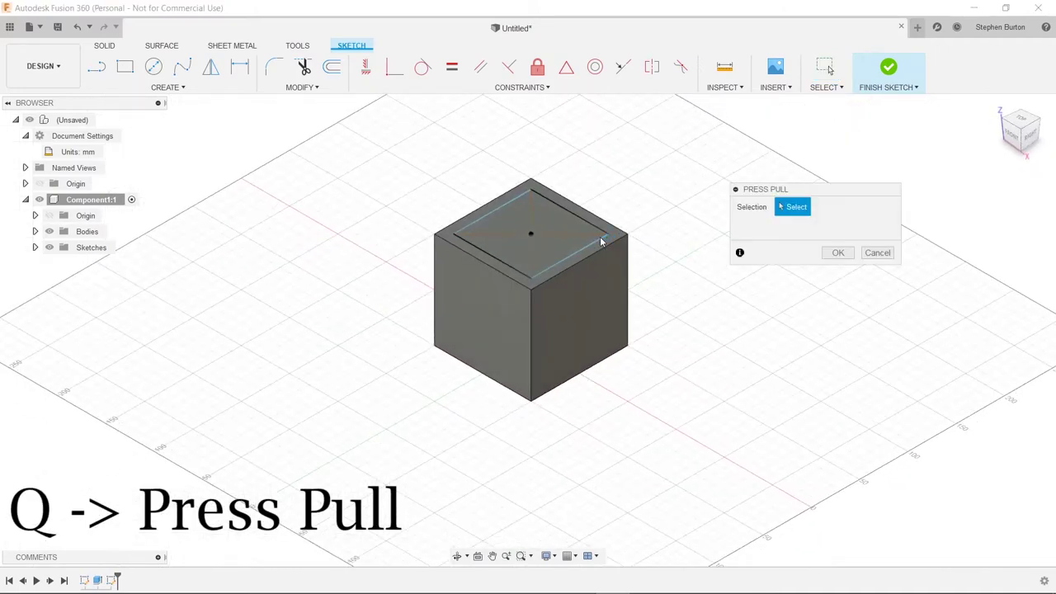
{"action": "left_click", "coordinate": [532, 240]}
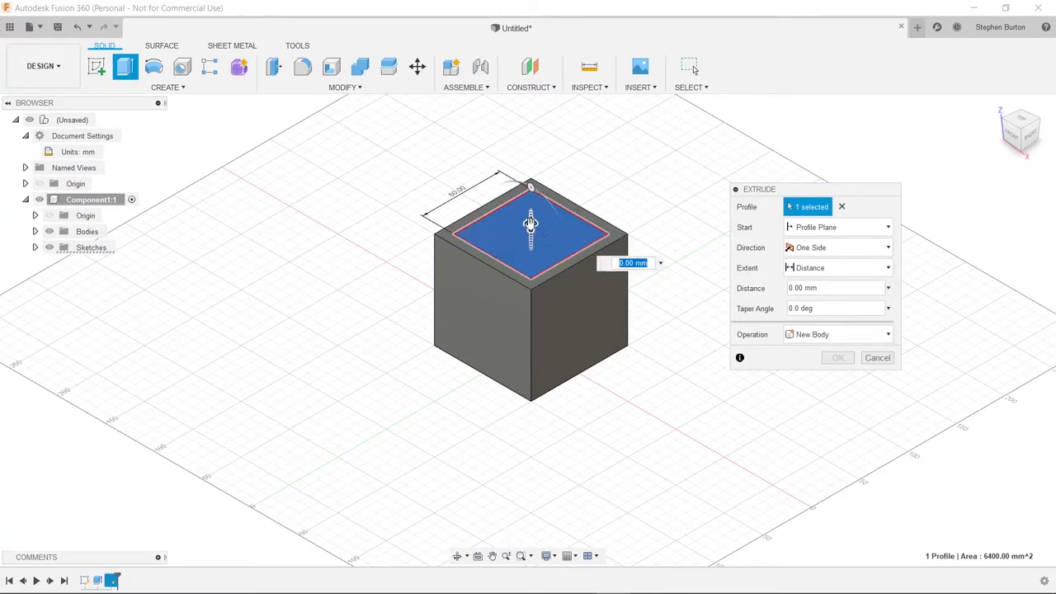
{"action": "left_click_drag", "start_coordinate": [530, 223], "coordinate": [534, 317]}
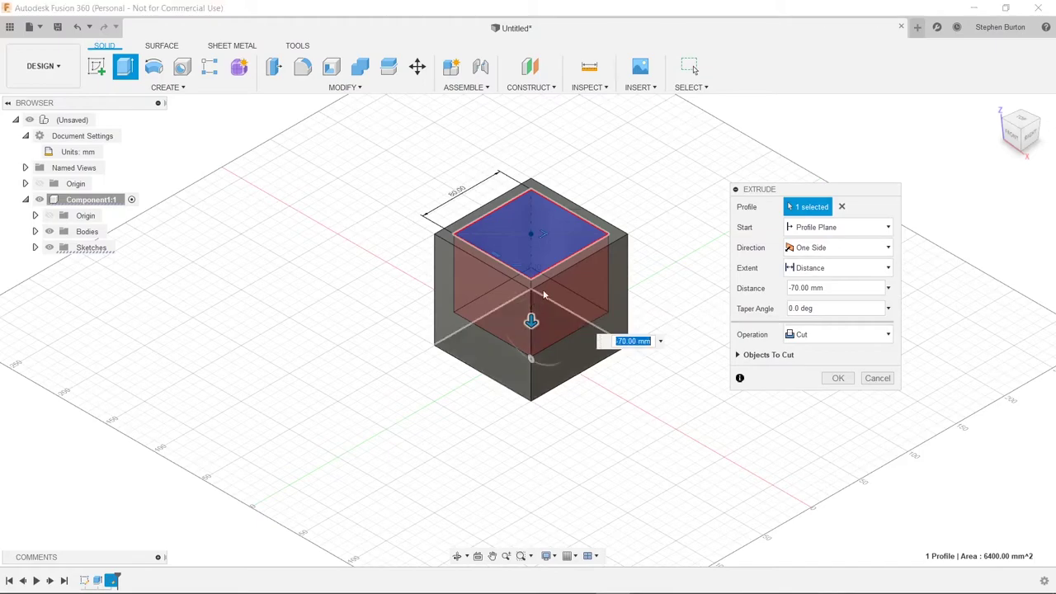
{"action": "left_click", "coordinate": [828, 267]}
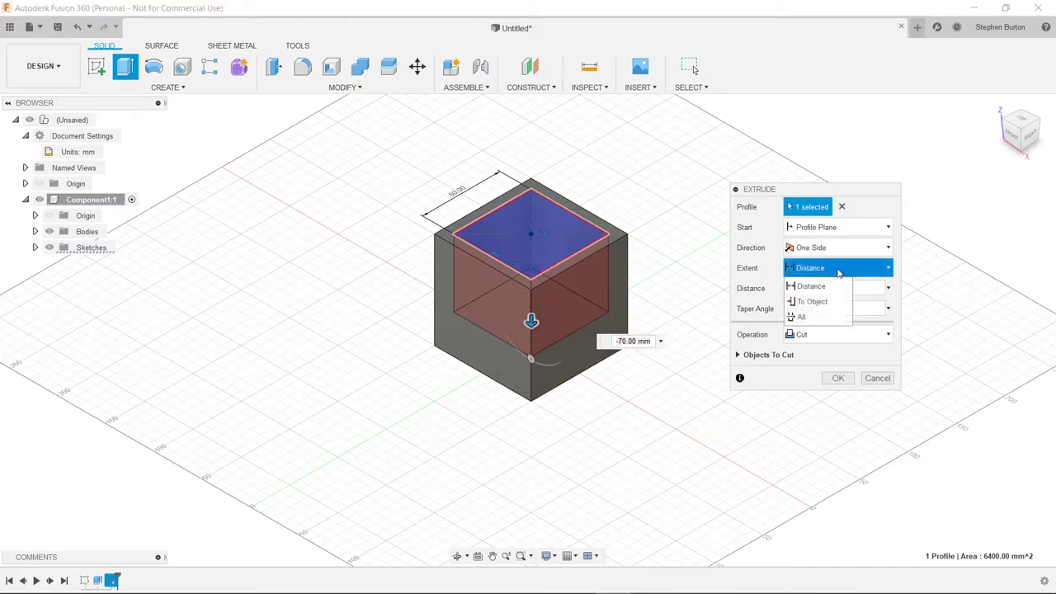
{"action": "left_click", "coordinate": [839, 273]}
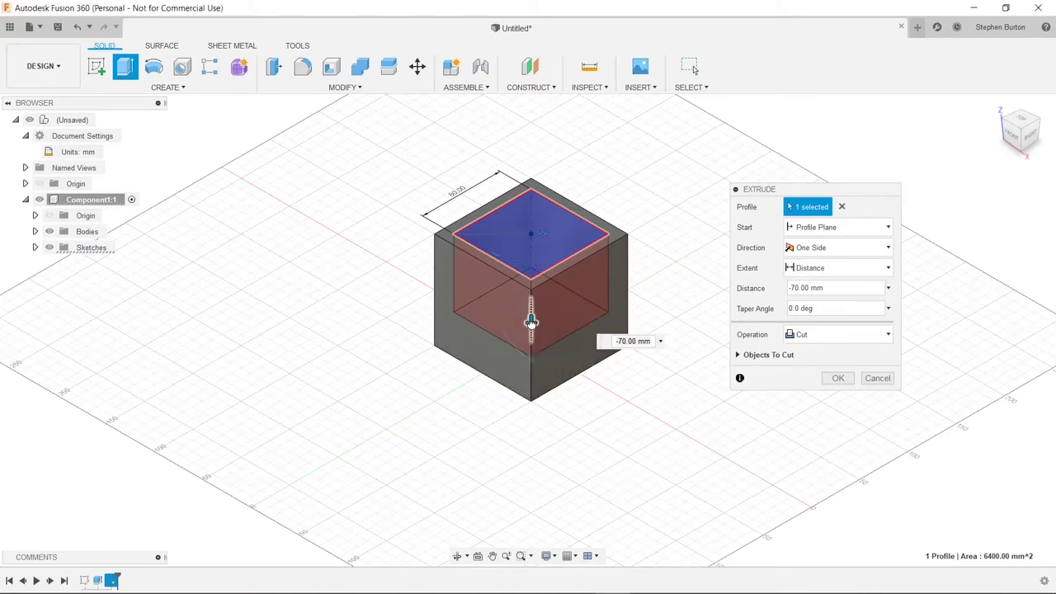
{"action": "left_click_drag", "start_coordinate": [533, 323], "coordinate": [531, 345]}
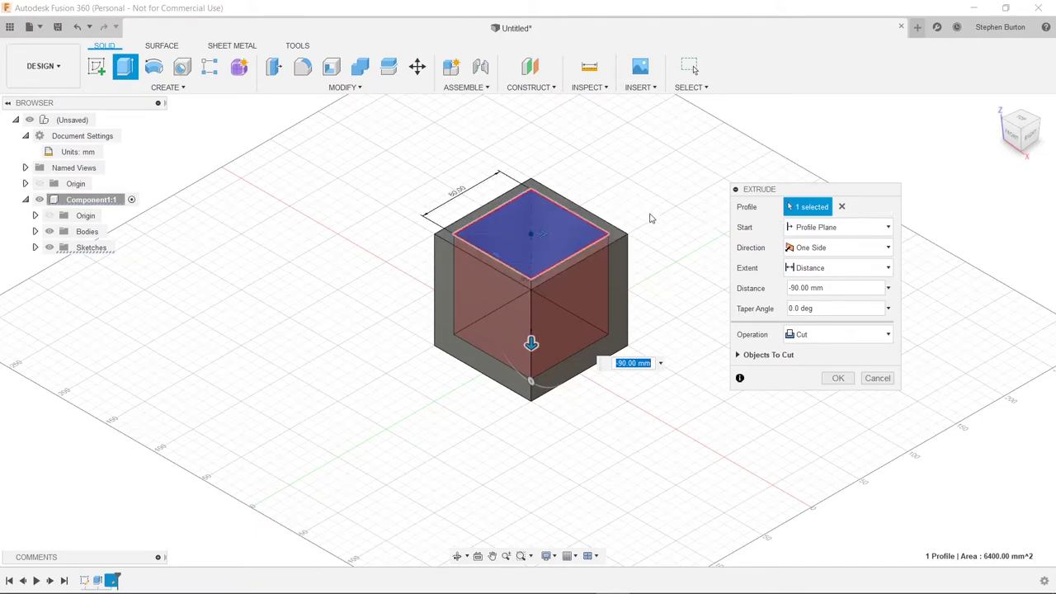
Step: Try a To Object extent with the cube's bottom face as the cut limit
{"action": "left_click", "coordinate": [846, 276]}
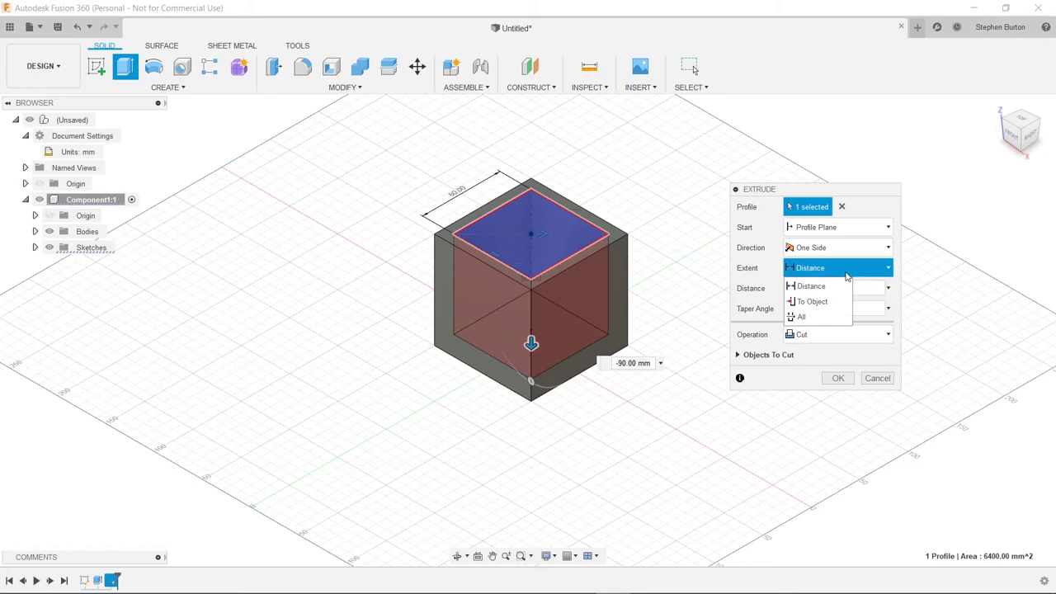
{"action": "left_click", "coordinate": [813, 302]}
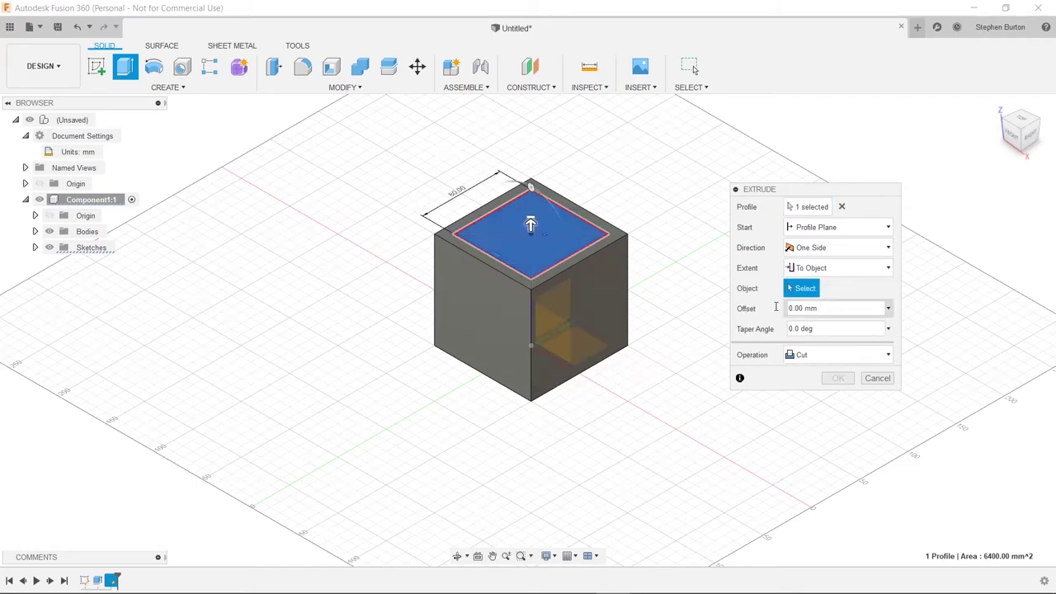
{"action": "middle_click_drag", "start_coordinate": [571, 306], "coordinate": [575, 364], "text": "shift"}
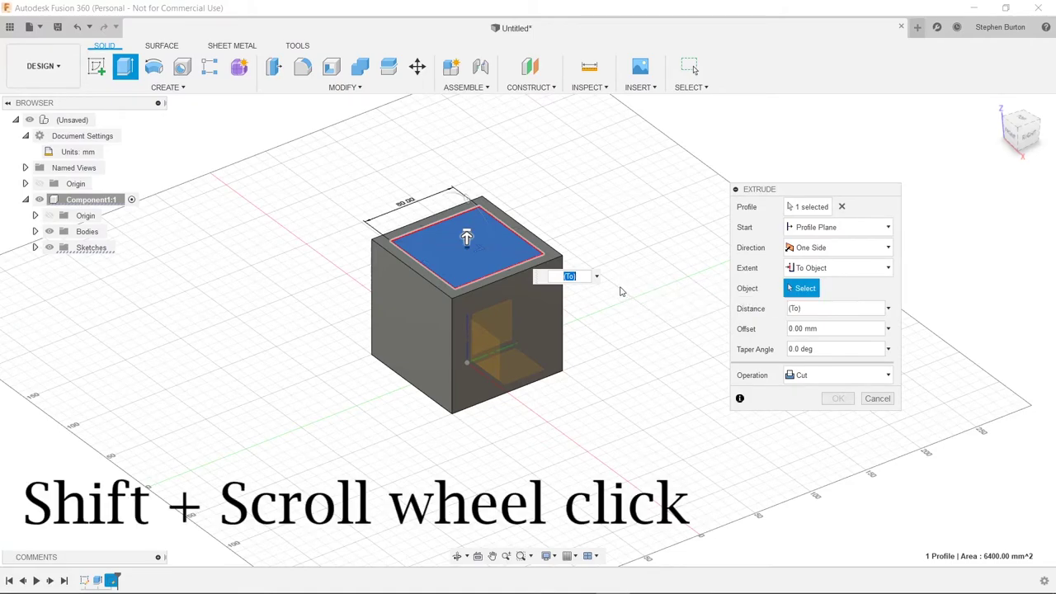
{"action": "middle_click_drag", "start_coordinate": [601, 371], "coordinate": [608, 266], "text": "shift"}
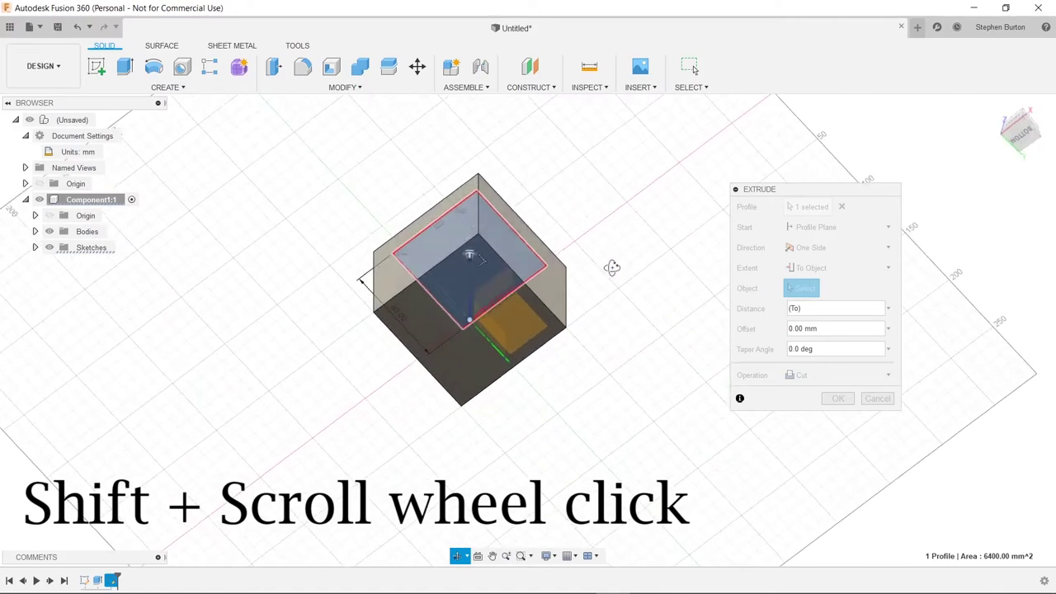
{"action": "left_click", "coordinate": [437, 321]}
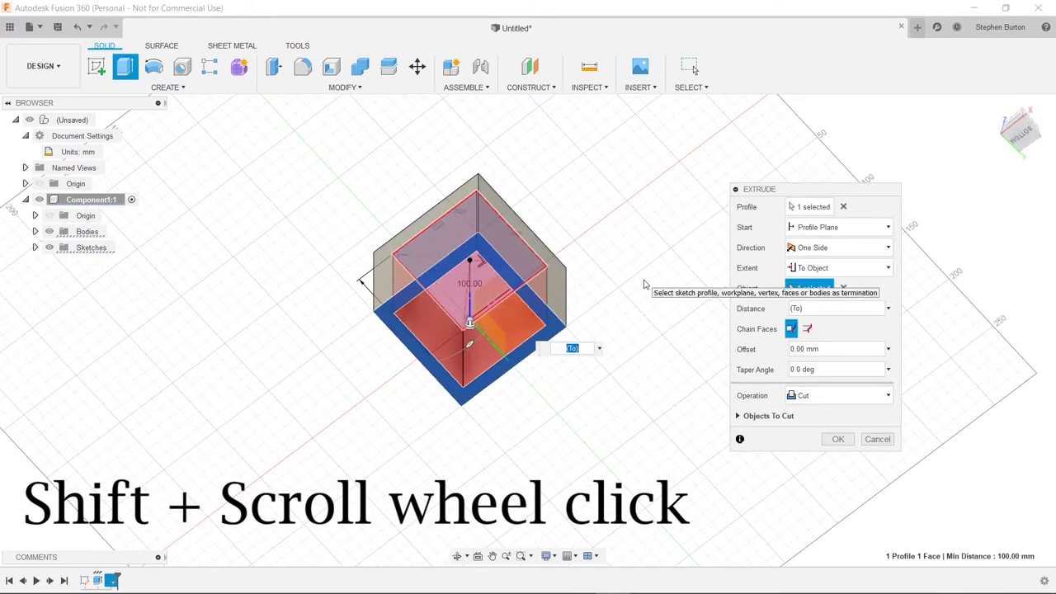
Step: Return to a Distance extent and re-enter the cut distance as 200mm
{"action": "middle_click_drag", "start_coordinate": [655, 262], "coordinate": [652, 339], "text": "shift"}
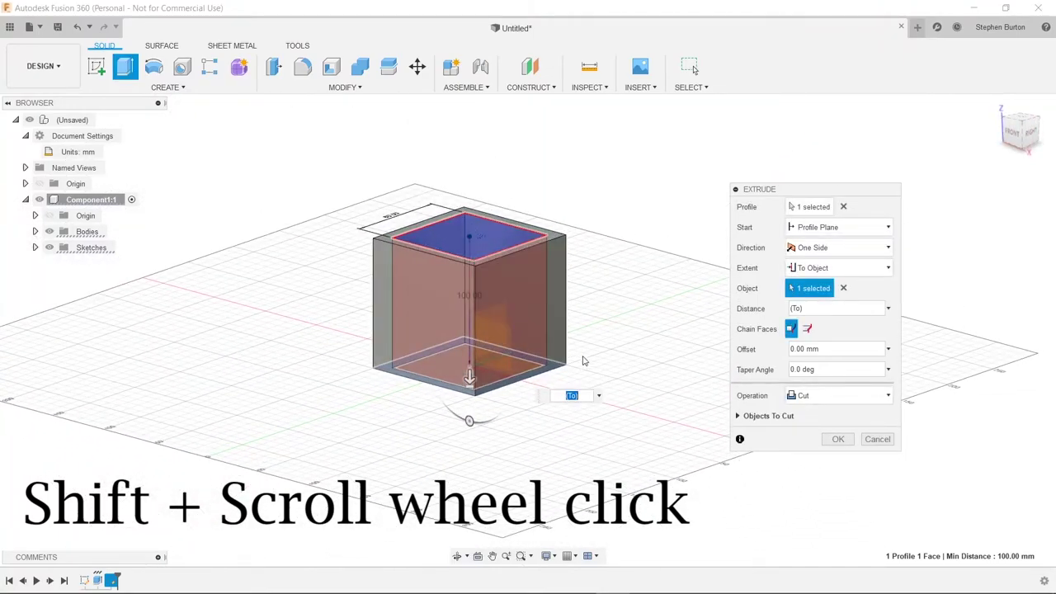
{"action": "left_click", "coordinate": [822, 309]}
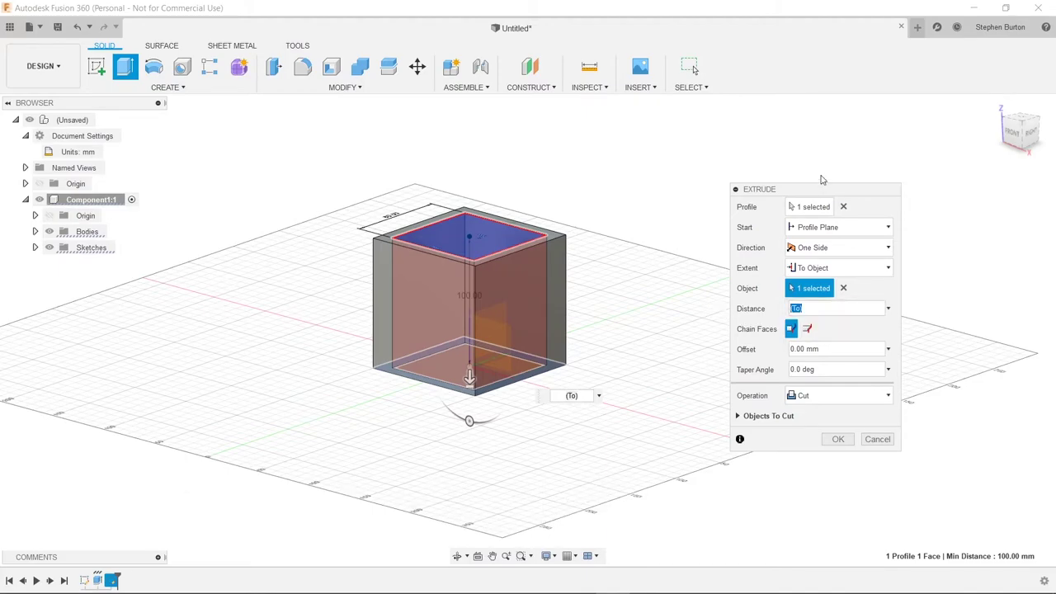
{"action": "type", "text": "20"}
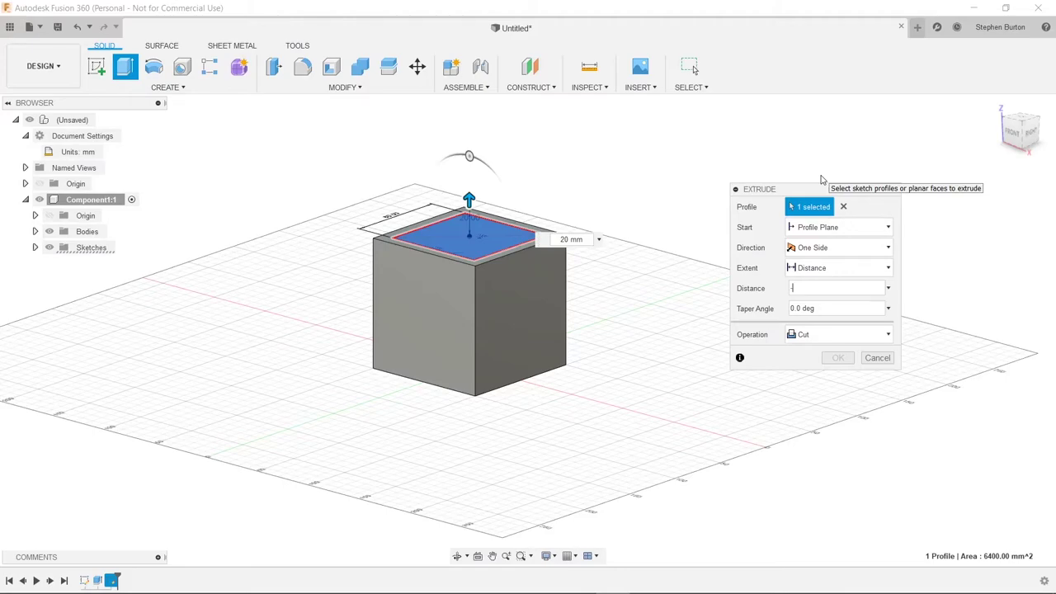
{"action": "type", "text": "0mm"}
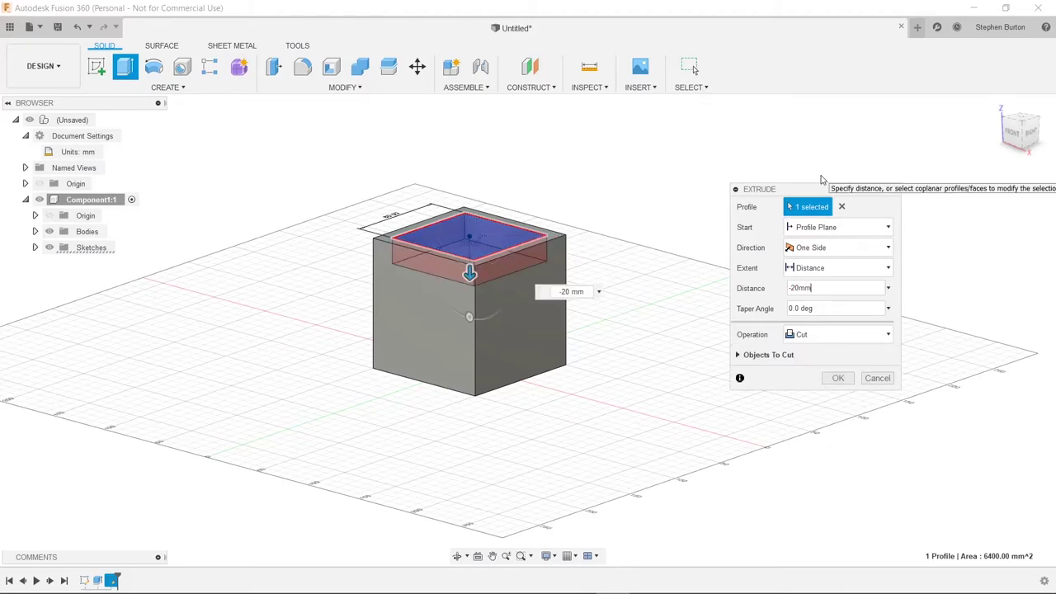
Step: Deepen the square pocket cut to -100 mm, the full height of the cube
{"action": "middle_click_drag", "start_coordinate": [599, 401], "coordinate": [608, 297], "text": "shift"}
{"action": "left_click_drag", "start_coordinate": [449, 315], "coordinate": [630, 308]}
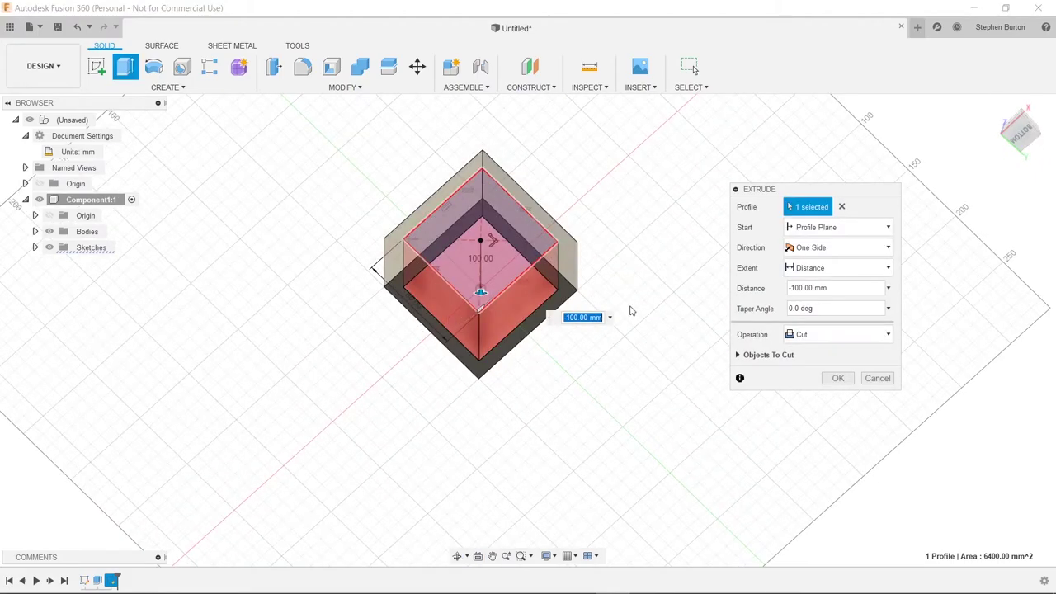
{"action": "middle_click_drag", "start_coordinate": [629, 308], "coordinate": [608, 377], "text": "shift"}
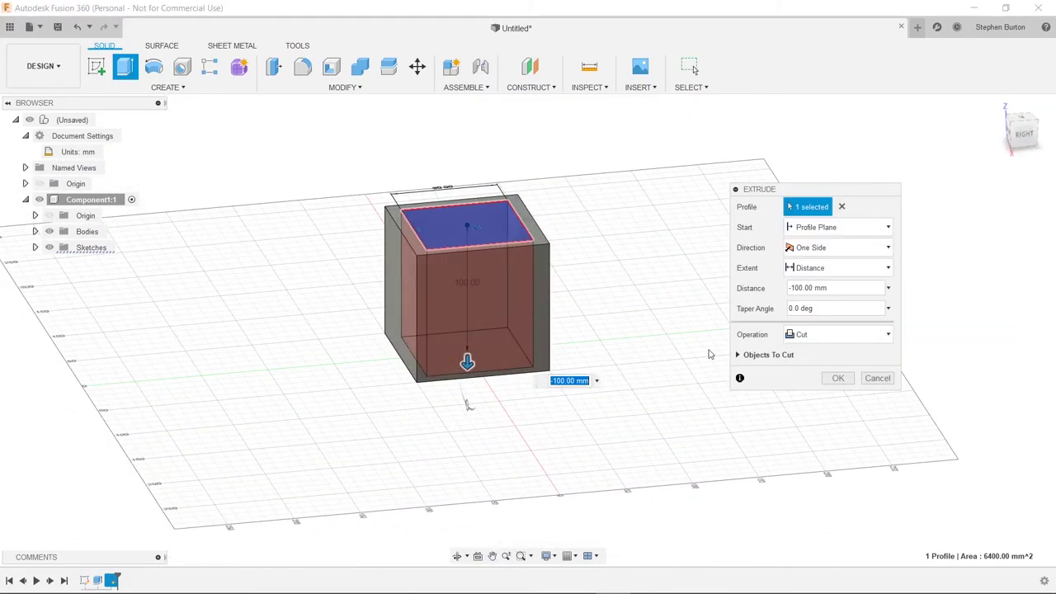
Step: Make the cut extent To Object on the cube's bottom face with a -20 mm offset
{"action": "left_click", "coordinate": [816, 268]}
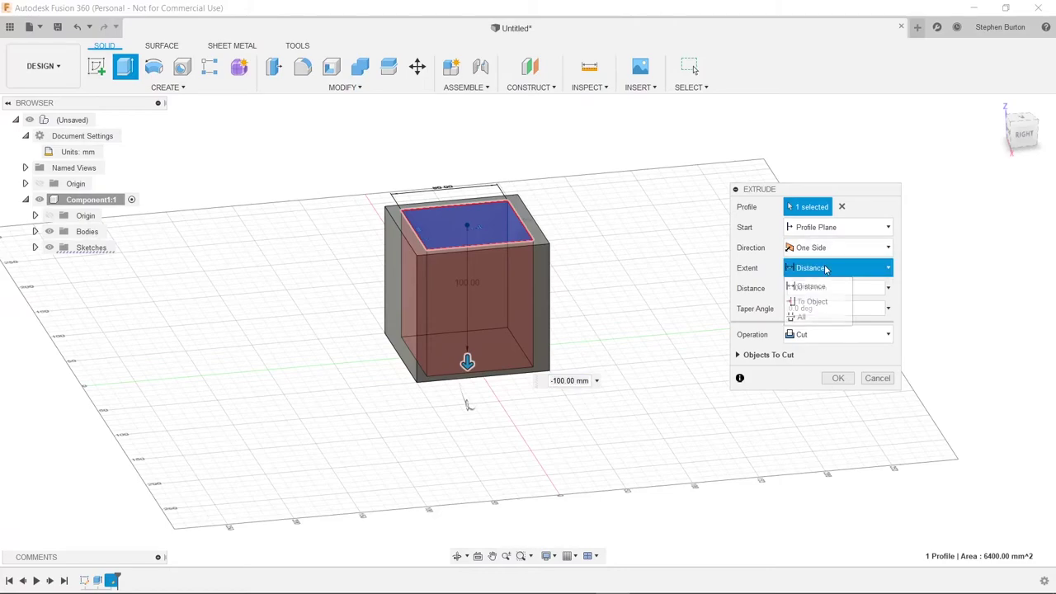
{"action": "left_click", "coordinate": [827, 302]}
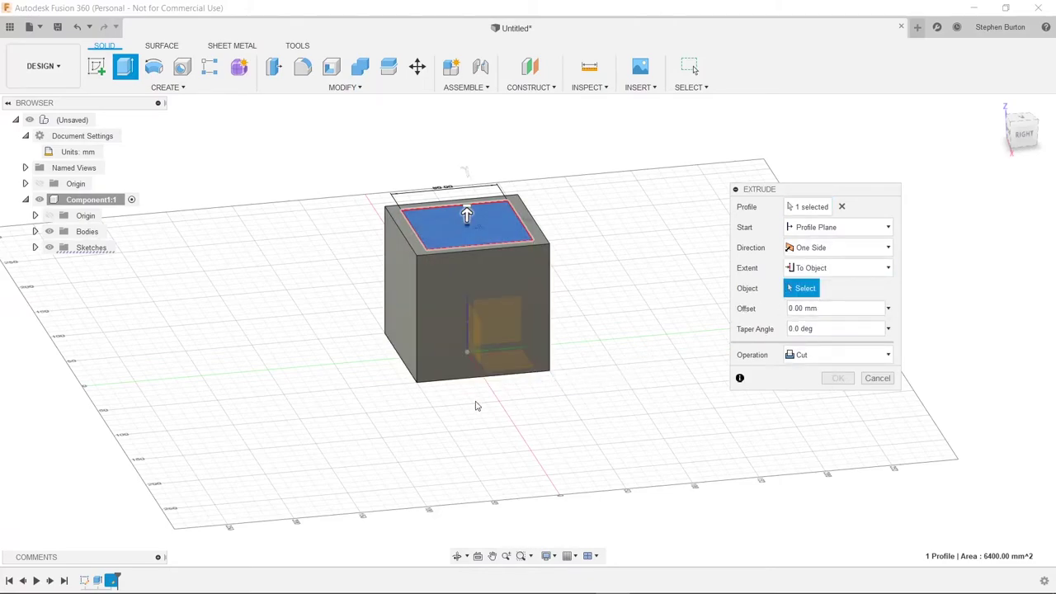
{"action": "middle_click_drag", "start_coordinate": [481, 405], "coordinate": [536, 383], "text": "shift"}
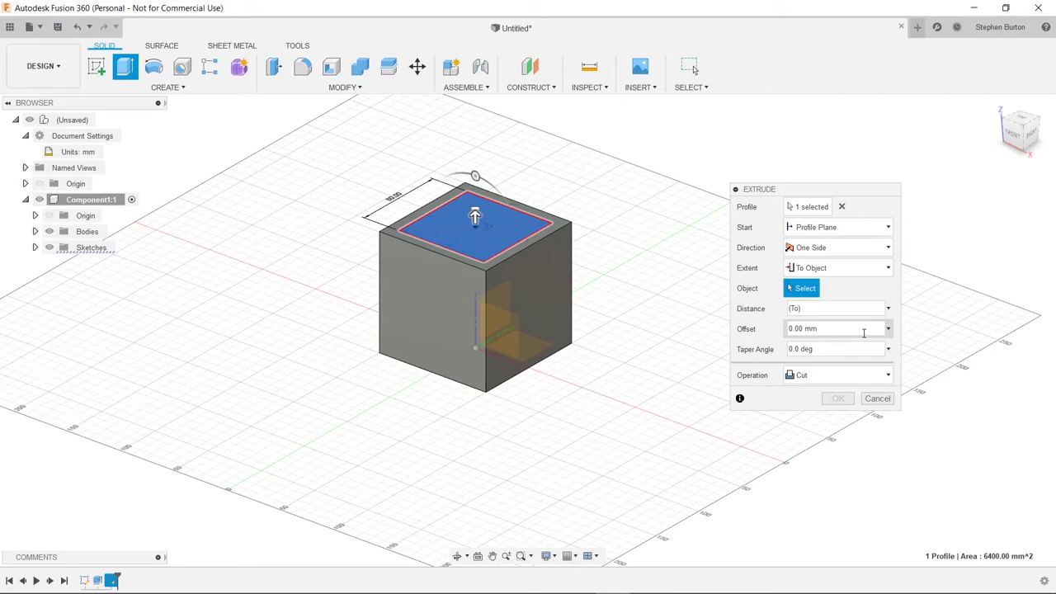
{"action": "middle_click_drag", "start_coordinate": [604, 392], "coordinate": [446, 344]}
{"action": "left_click", "coordinate": [450, 327]}
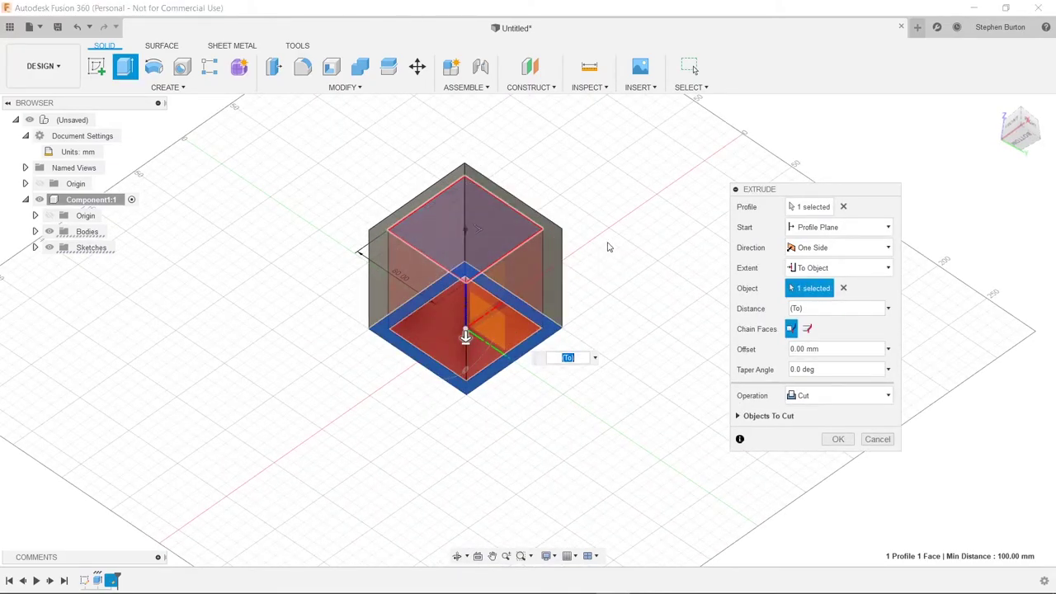
{"action": "middle_click_drag", "start_coordinate": [609, 247], "coordinate": [619, 357], "text": "shift"}
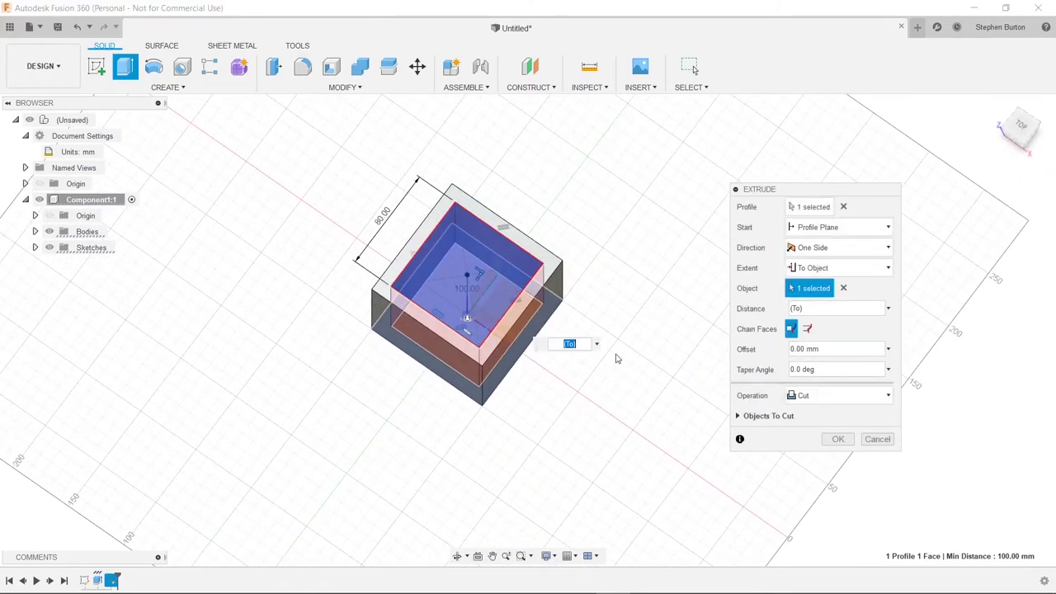
{"action": "left_click", "coordinate": [805, 349]}
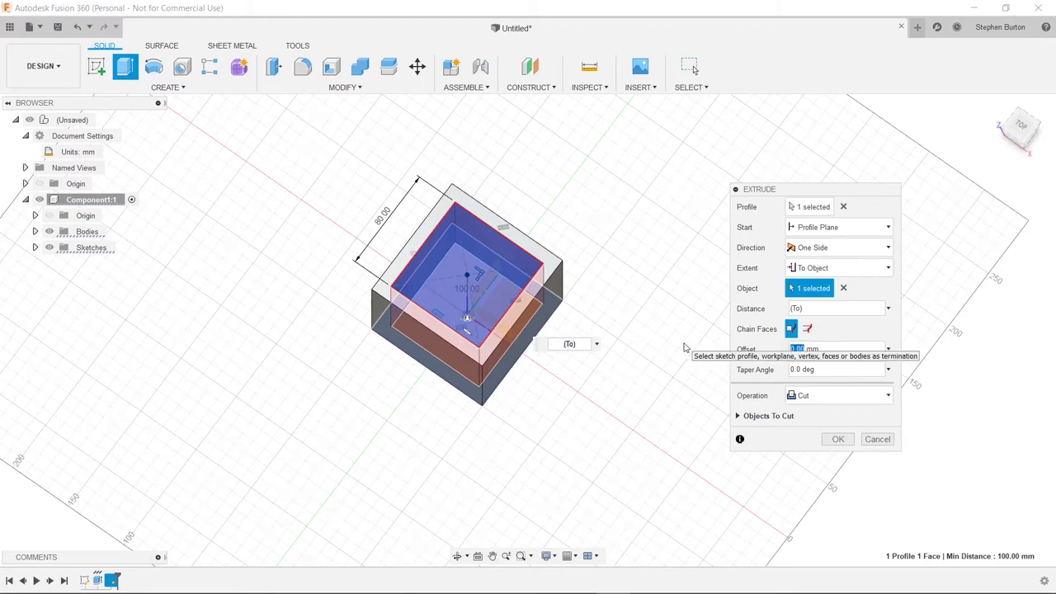
{"action": "type", "text": "-20"}
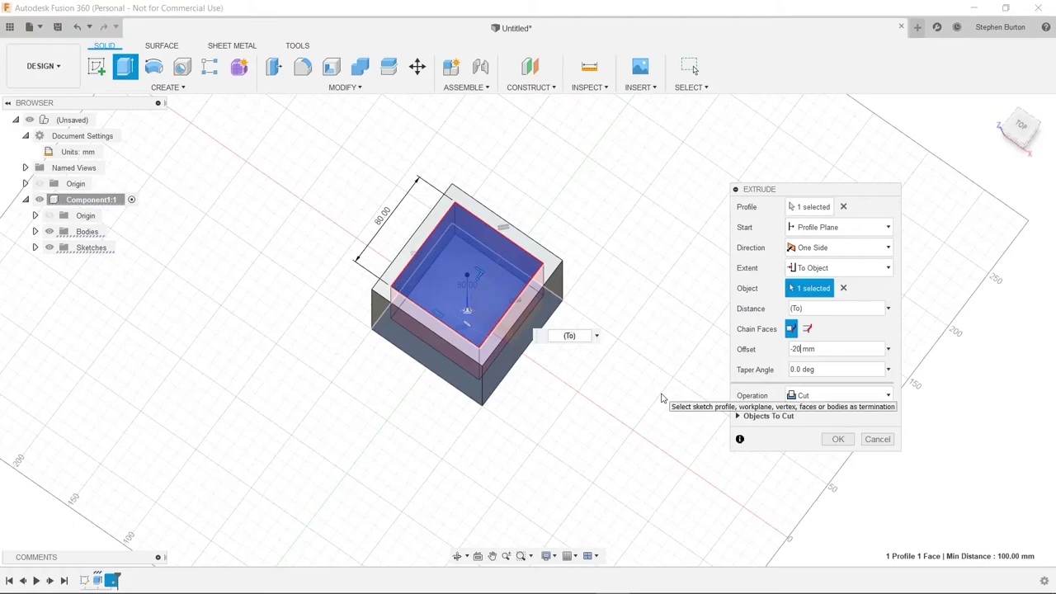
{"action": "middle_click_drag", "start_coordinate": [665, 401], "coordinate": [471, 377], "text": "shift"}
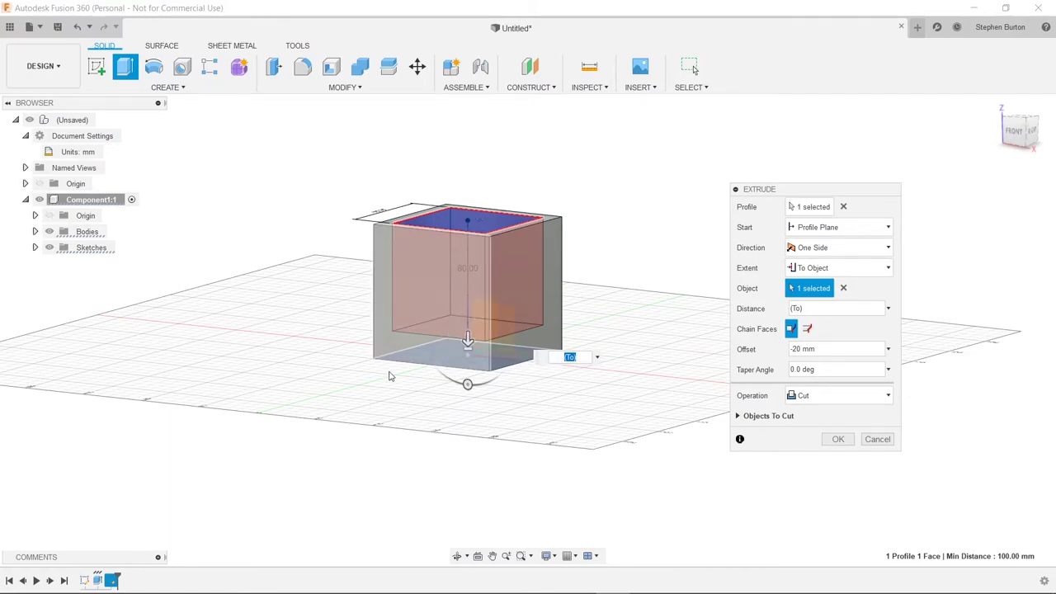
Step: Correct the offset to -20 mm and apply the pocket cut
{"action": "left_click", "coordinate": [794, 349]}
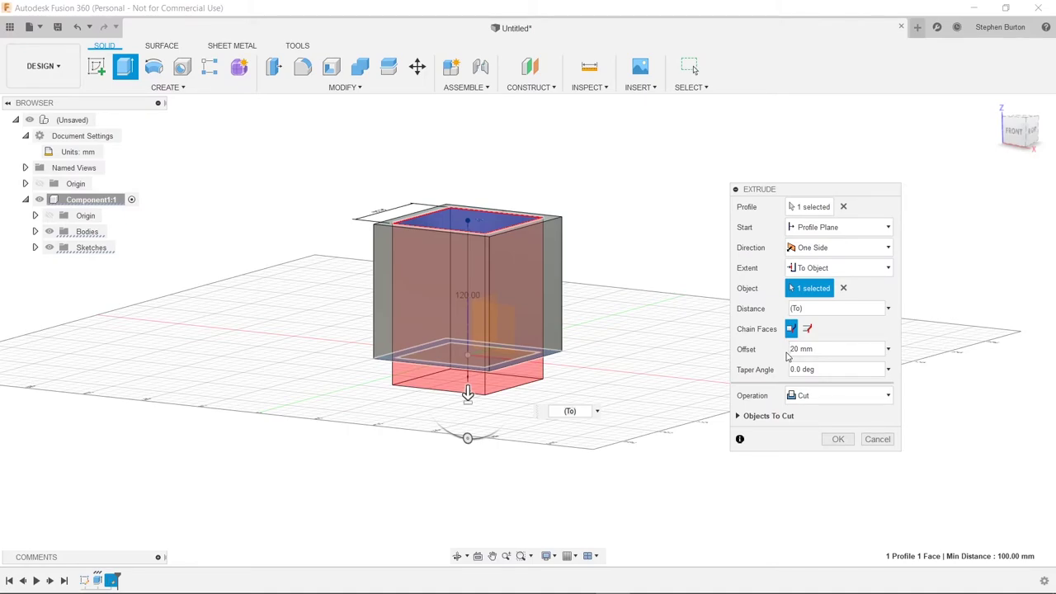
{"action": "type", "text": "-"}
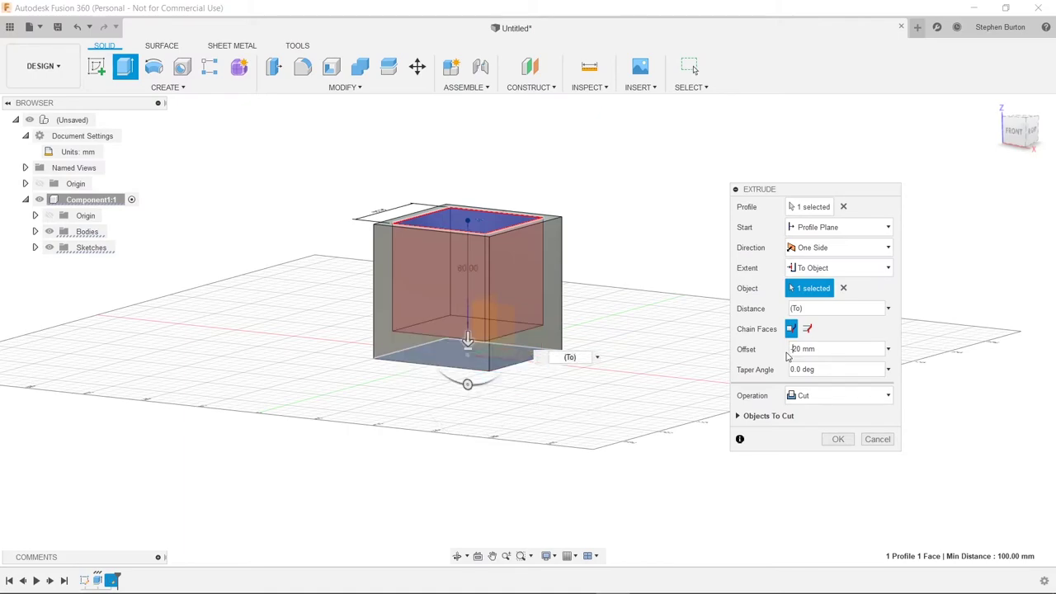
{"action": "key", "text": "Return"}
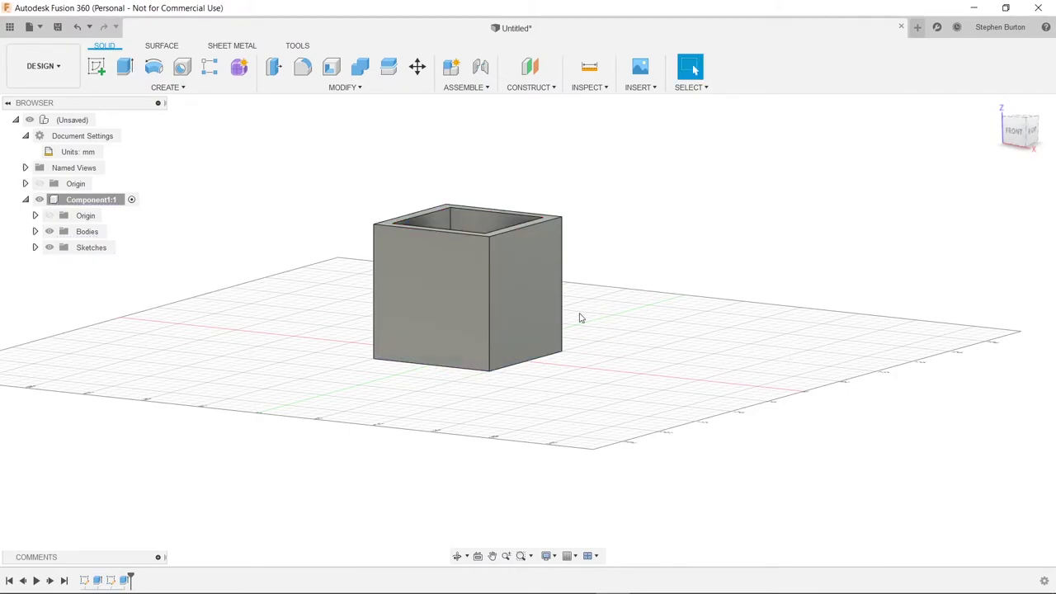
Step: Inspect the hollowed box from above, then bring up the Design Shortcuts search
{"action": "middle_click_drag", "start_coordinate": [525, 306], "coordinate": [523, 337], "text": "shift"}
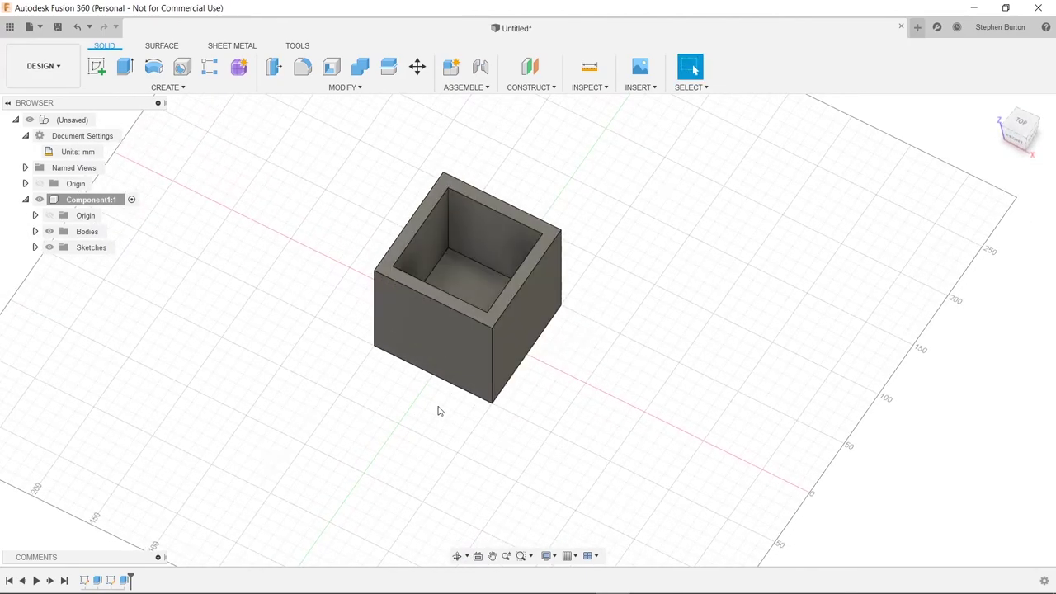
{"action": "middle_click_drag", "start_coordinate": [437, 409], "coordinate": [404, 355], "text": "shift"}
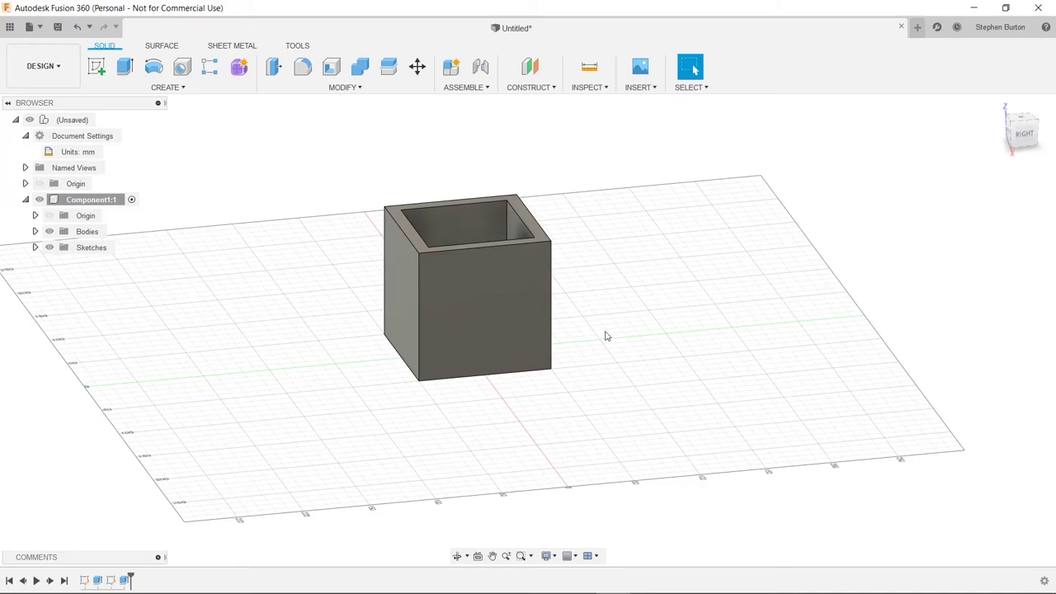
{"action": "key", "text": "s"}
{"action": "key", "text": "s"}
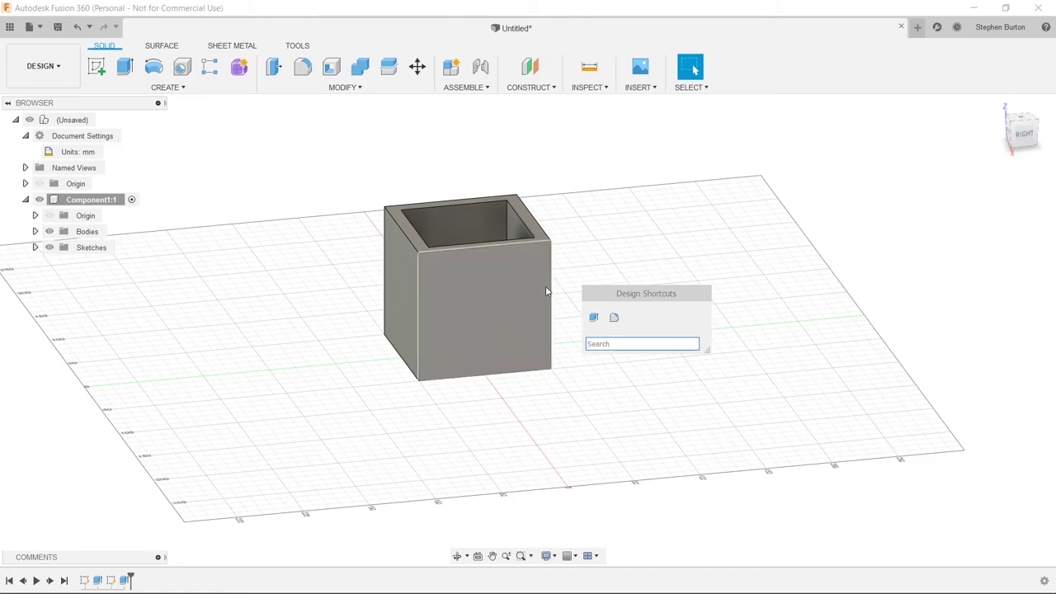
Step: Start a Fillet and select two inner and two outer vertical edges of the box
{"action": "left_click", "coordinate": [613, 317]}
{"action": "middle_click_drag", "start_coordinate": [564, 278], "coordinate": [509, 312]}
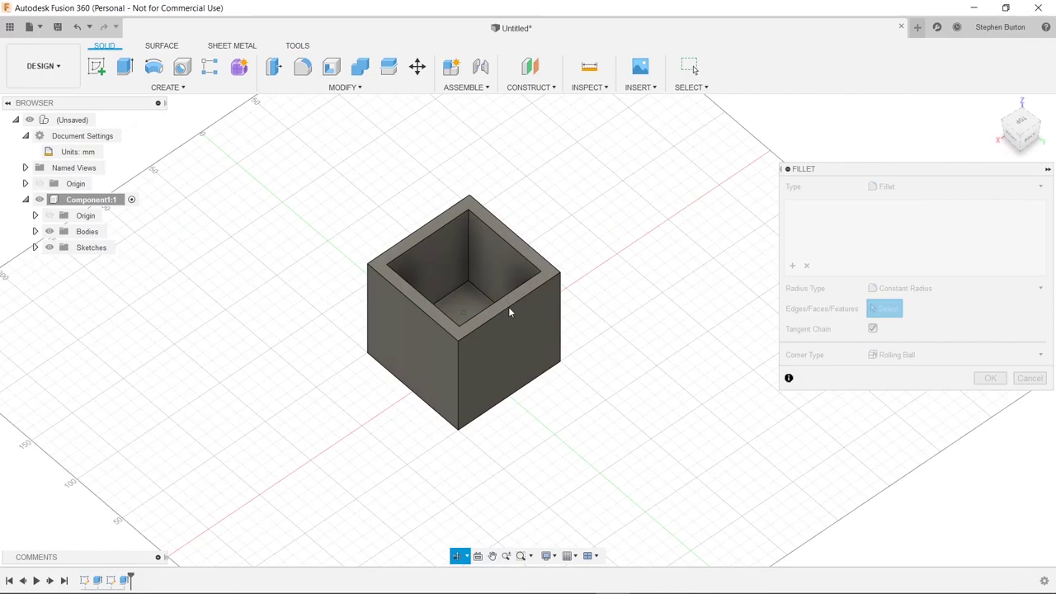
{"action": "left_click", "coordinate": [468, 248]}
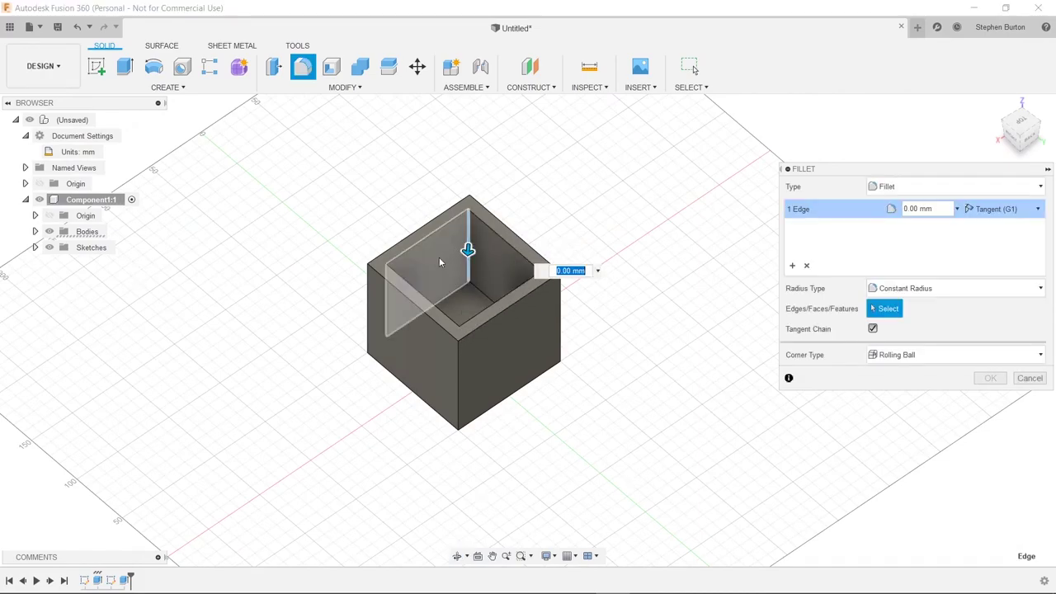
{"action": "left_click", "coordinate": [386, 291]}
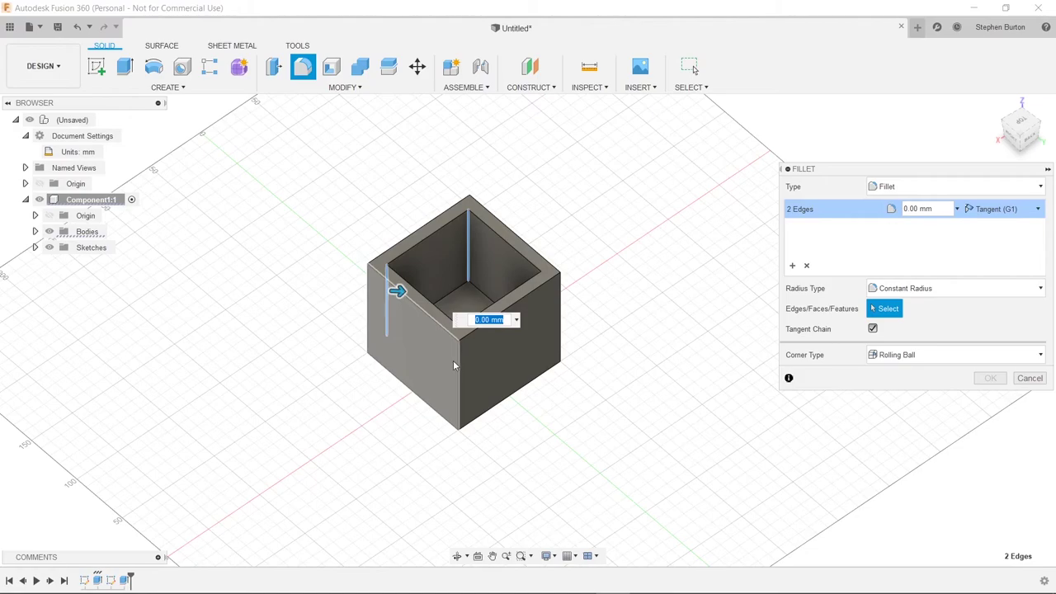
{"action": "middle_click_drag", "start_coordinate": [454, 365], "coordinate": [515, 330], "text": "shift"}
{"action": "left_click", "coordinate": [514, 331]}
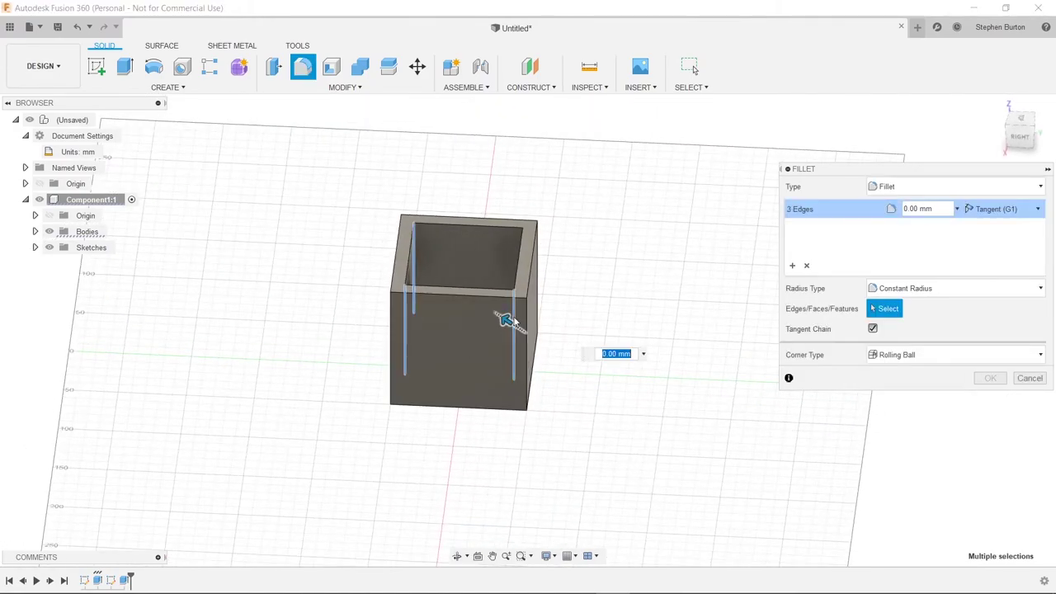
{"action": "left_click", "coordinate": [523, 266]}
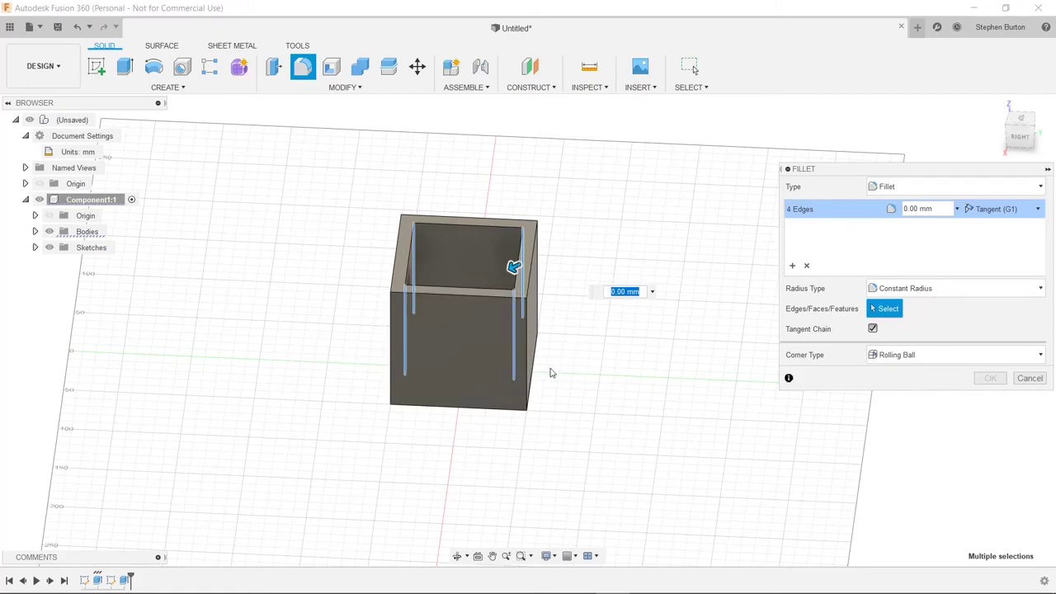
{"action": "middle_click_drag", "start_coordinate": [597, 361], "coordinate": [543, 371], "text": "shift"}
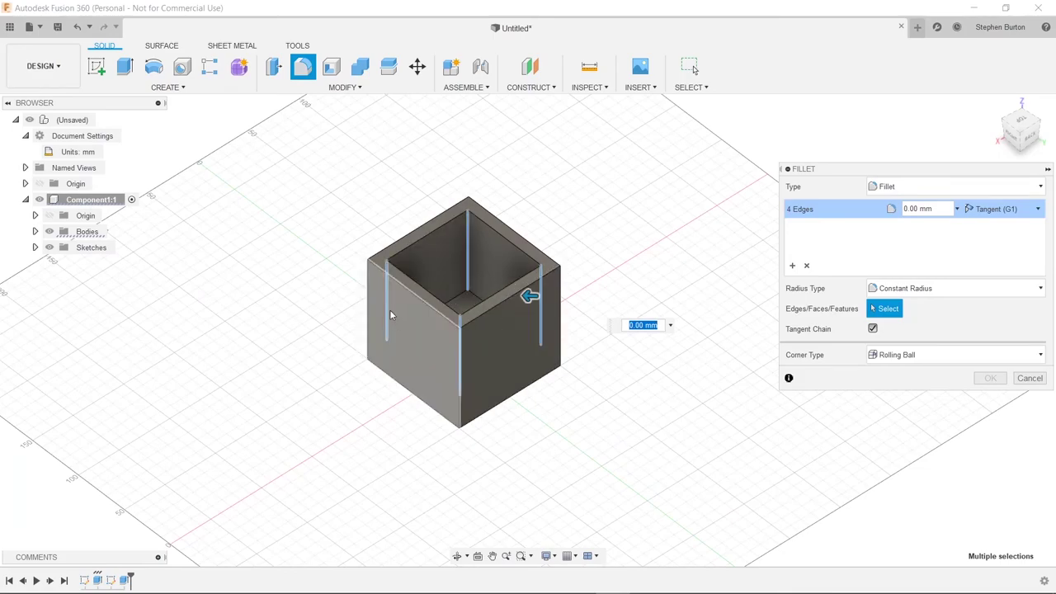
{"action": "middle_click_drag", "start_coordinate": [455, 365], "coordinate": [482, 360], "text": "shift"}
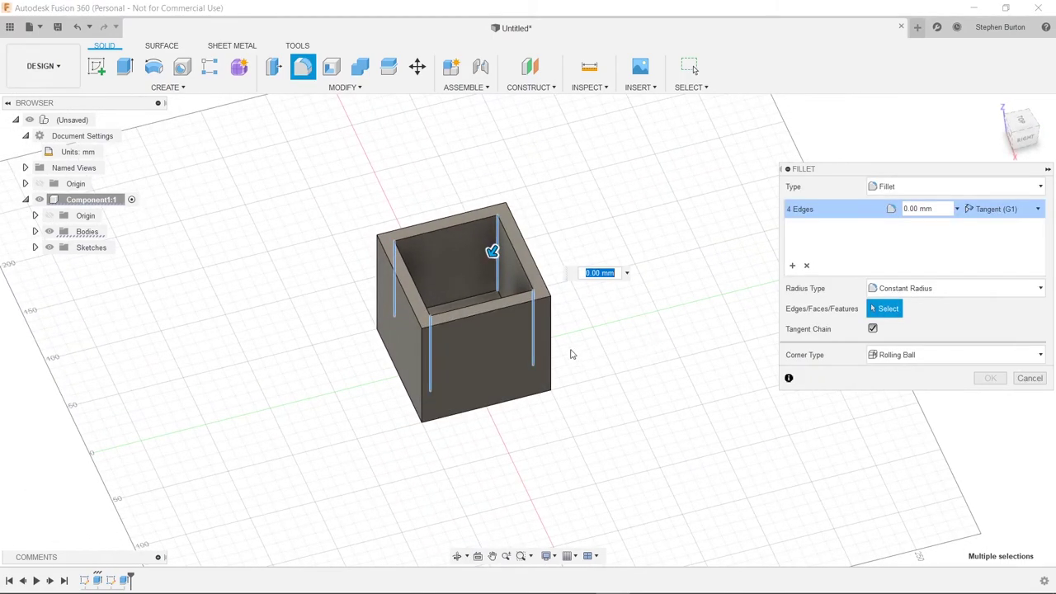
{"action": "middle_click_drag", "start_coordinate": [499, 316], "coordinate": [549, 260], "text": "shift"}
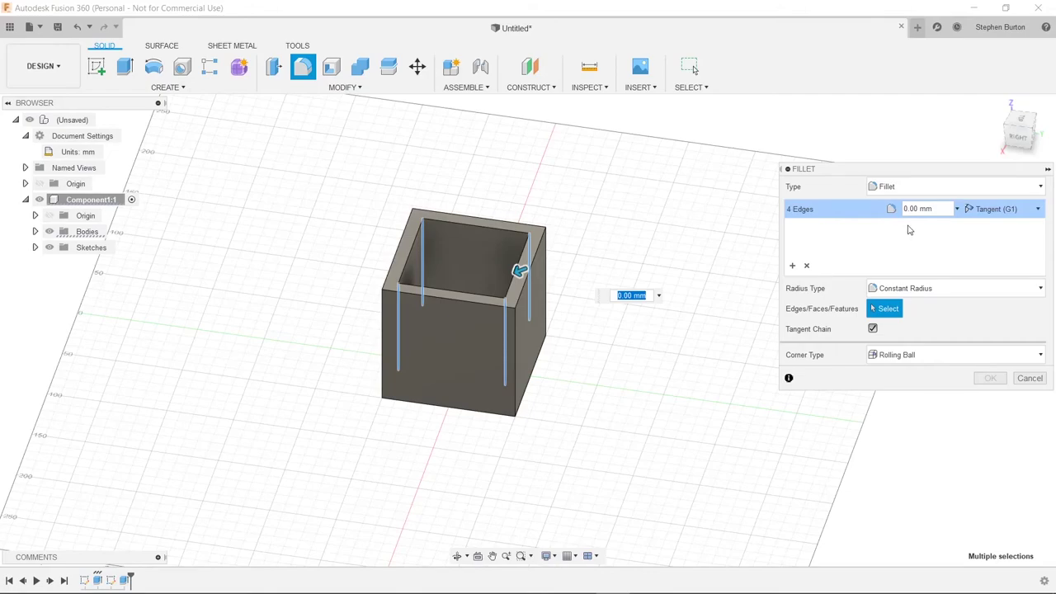
Step: Keep a constant radius and apply a 5 mm fillet to the four selected edges
{"action": "left_click", "coordinate": [931, 289]}
{"action": "left_click", "coordinate": [931, 290]}
{"action": "double_click", "coordinate": [918, 209]}
{"action": "type", "text": "3"}
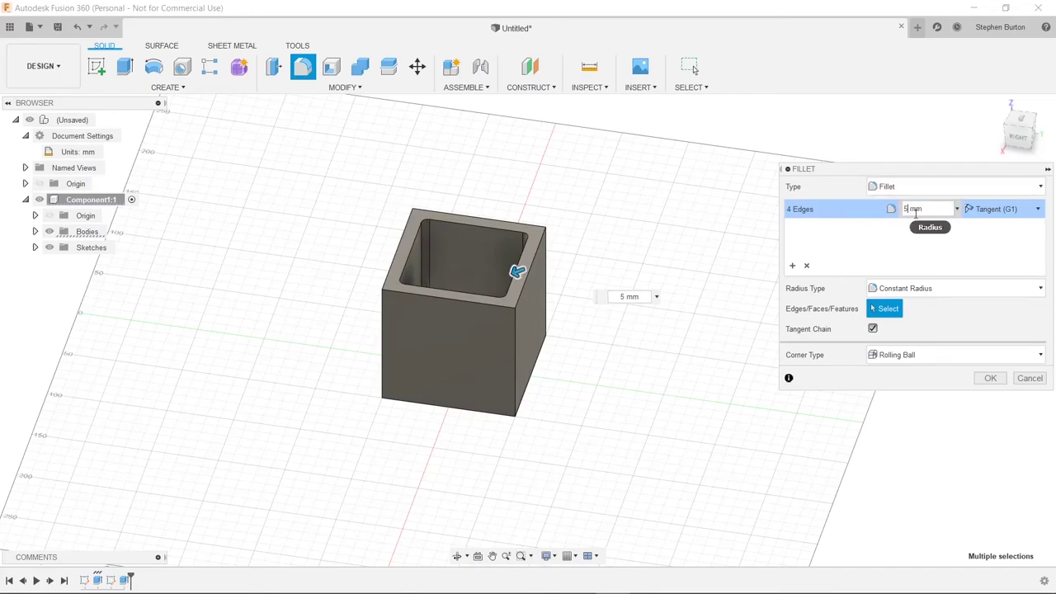
{"action": "key", "text": "Return"}
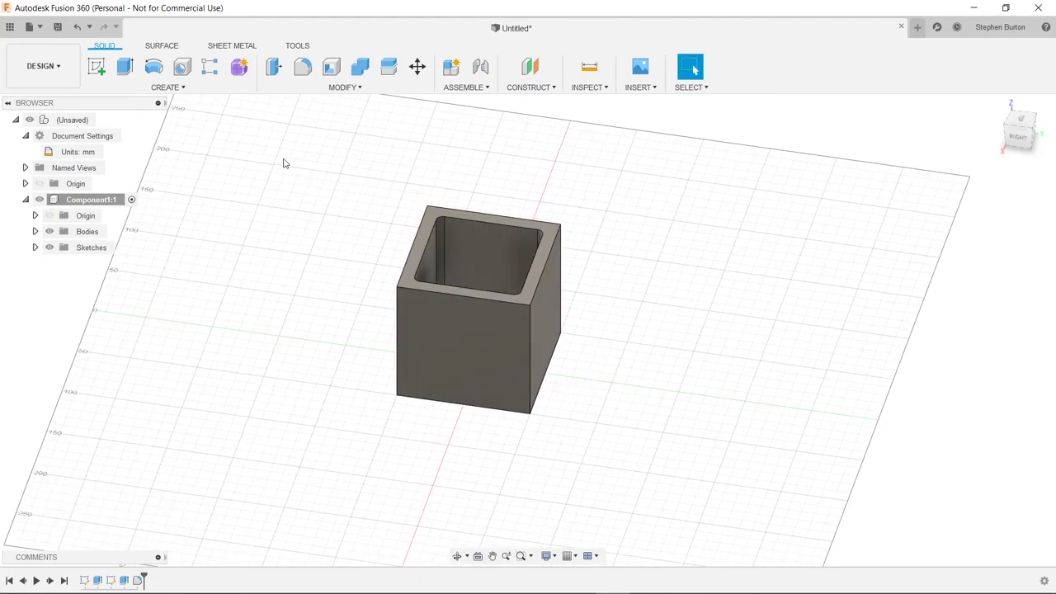
Step: Fillet four more outer vertical edges, including front-right, back-right and front-left, at 5 mm
{"action": "type", "text": "sfil"}
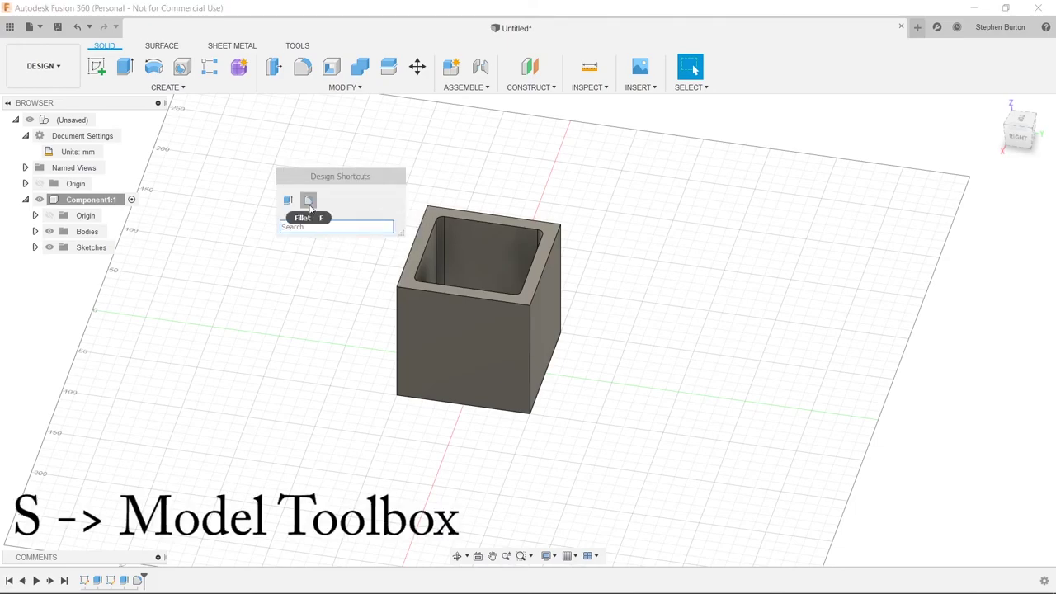
{"action": "left_click", "coordinate": [311, 211]}
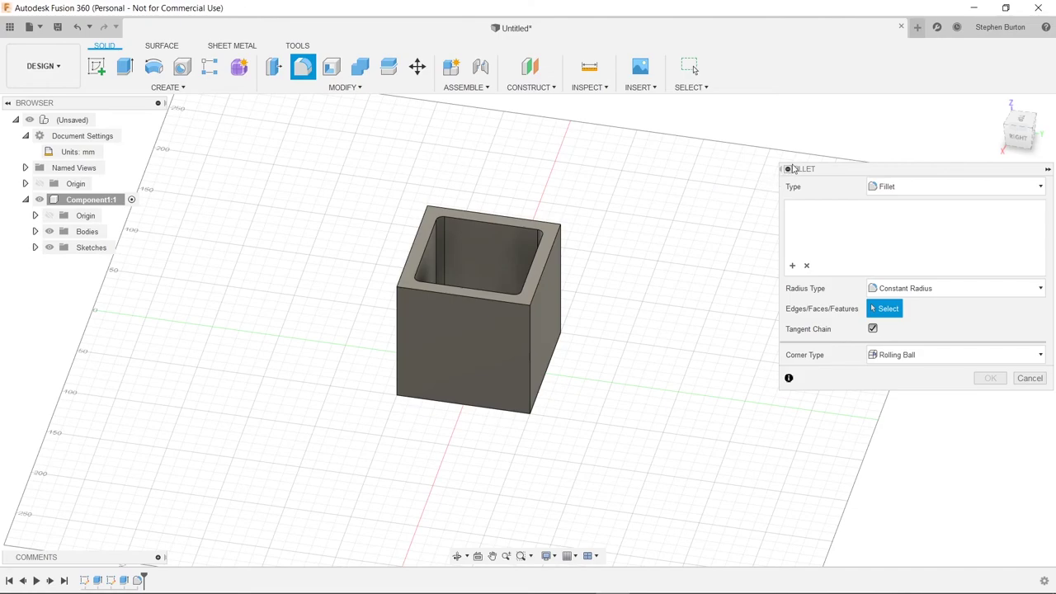
{"action": "left_click", "coordinate": [1030, 378]}
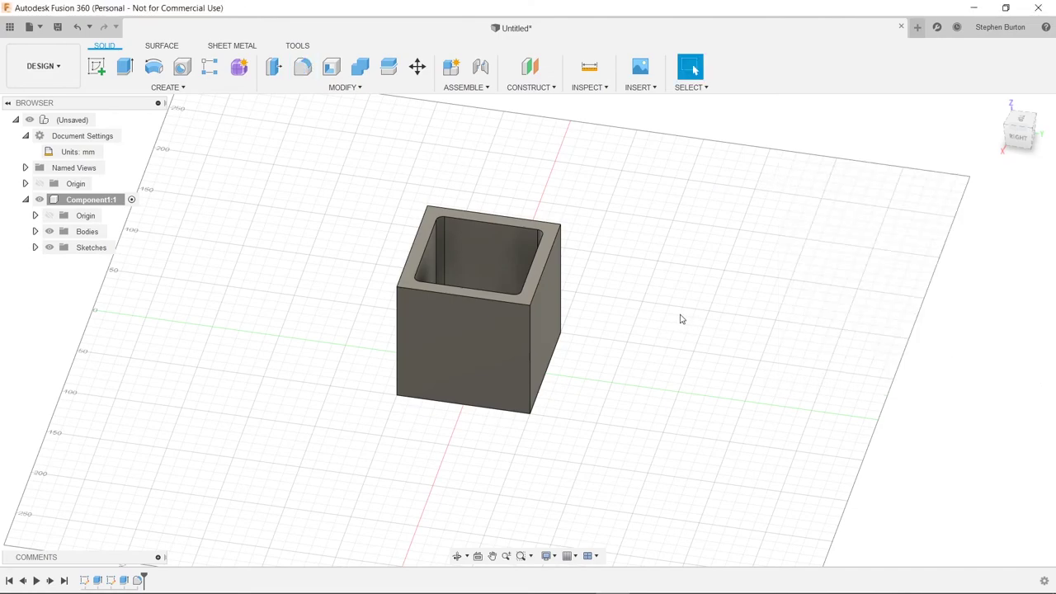
{"action": "key", "text": "f"}
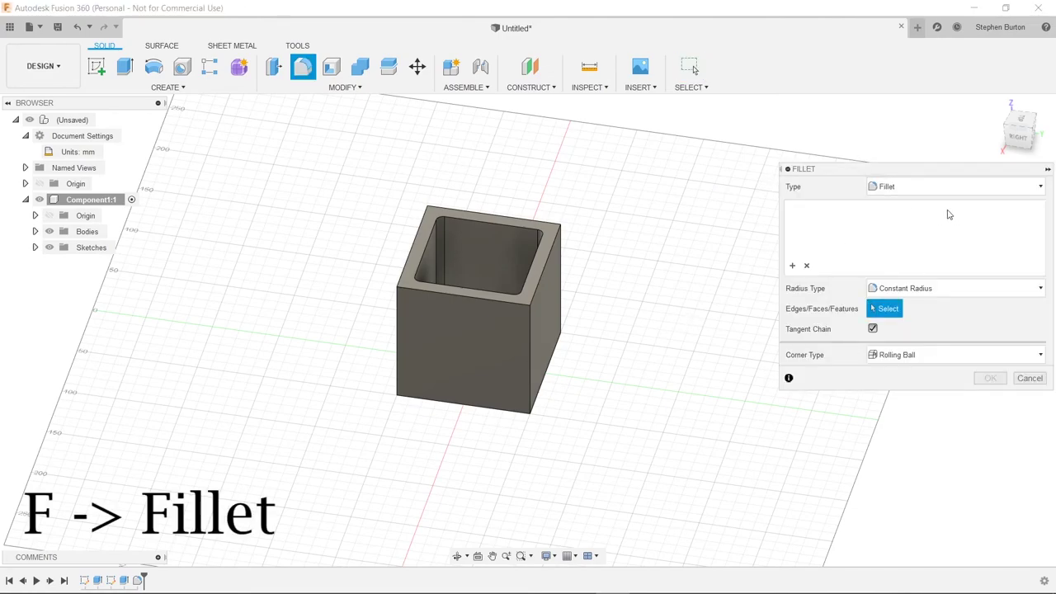
{"action": "left_click", "coordinate": [529, 356]}
{"action": "left_click", "coordinate": [561, 318]}
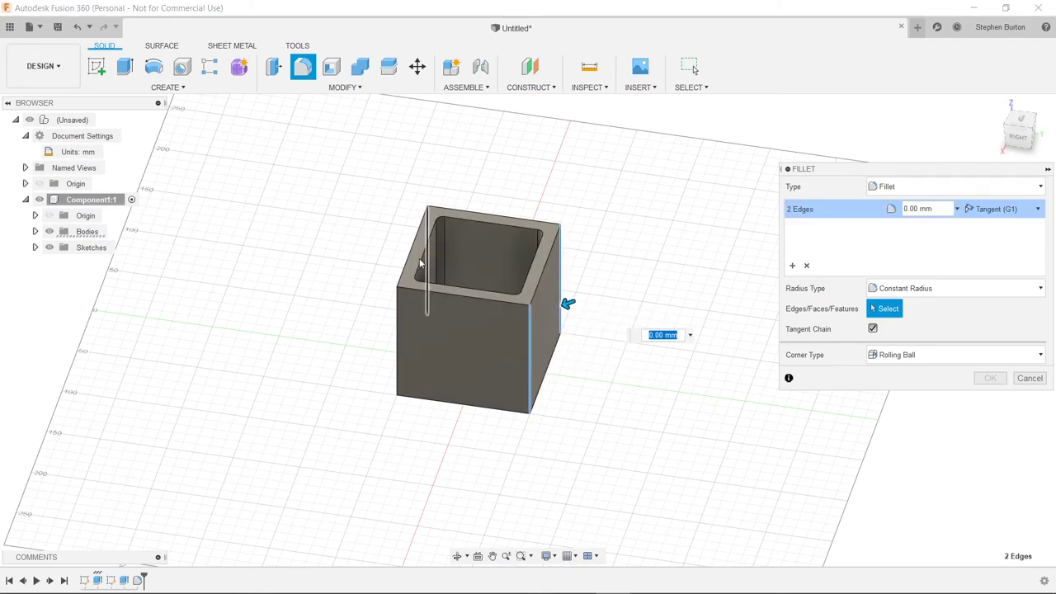
{"action": "left_click", "coordinate": [435, 231]}
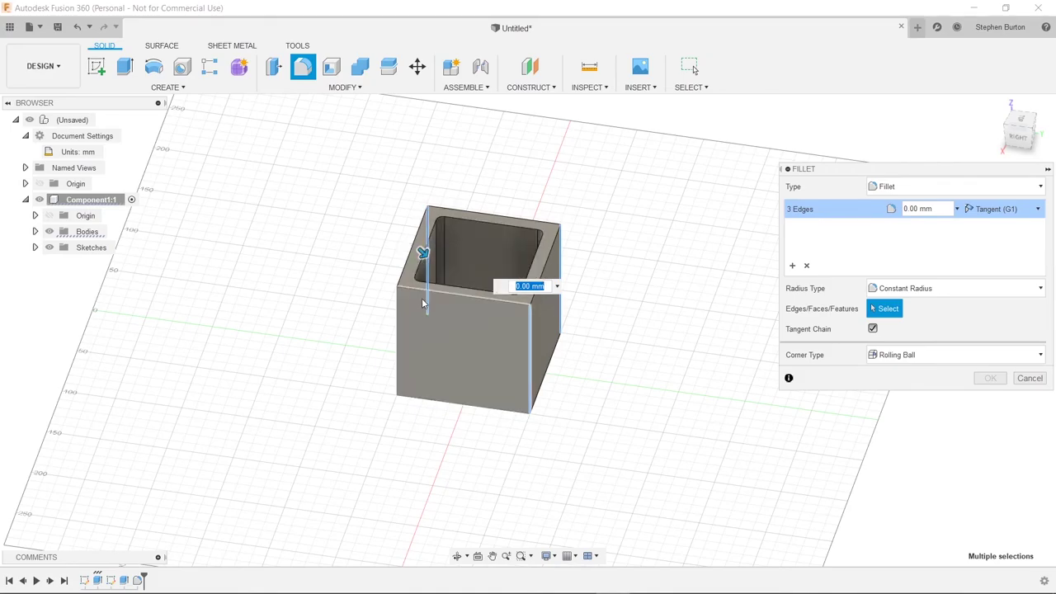
{"action": "left_click", "coordinate": [398, 353]}
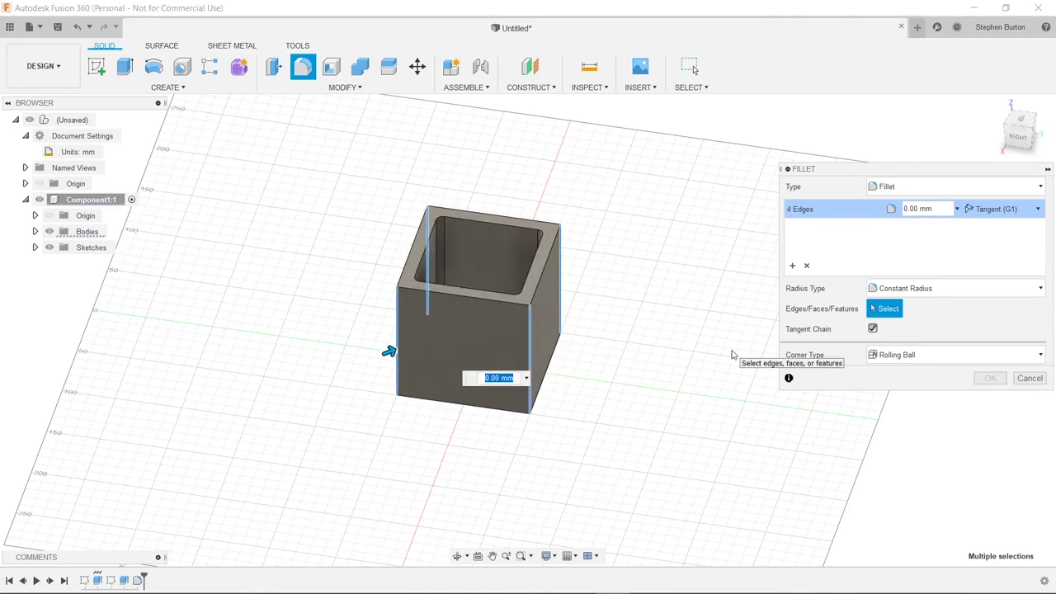
{"action": "type", "text": "5"}
{"action": "key", "text": "Return"}
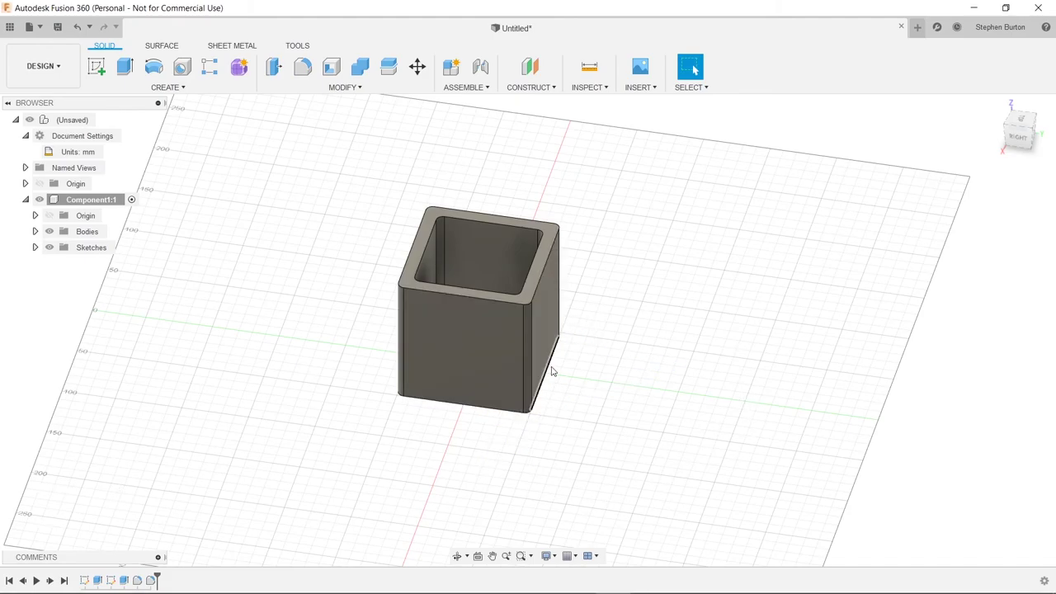
{"action": "middle_click_drag", "start_coordinate": [557, 353], "coordinate": [444, 280], "text": "shift"}
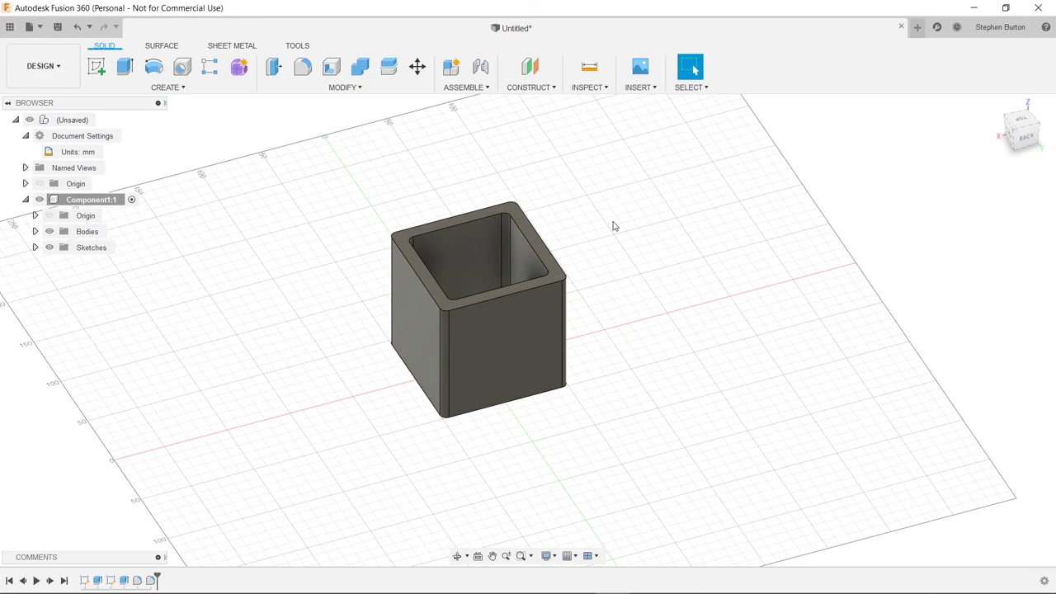
{"action": "middle_click_drag", "start_coordinate": [614, 226], "coordinate": [574, 227], "text": "shift"}
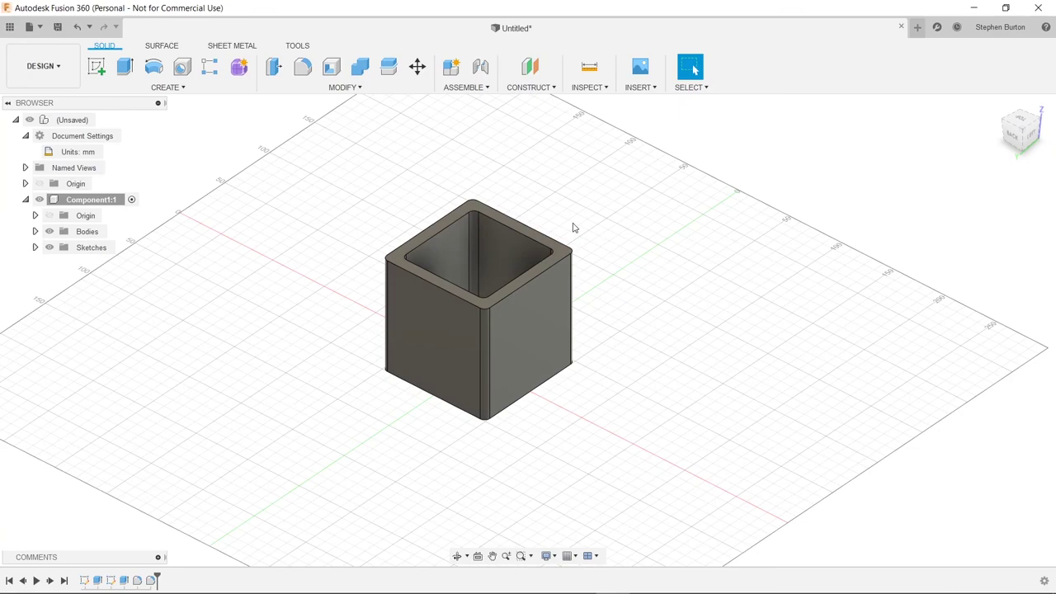